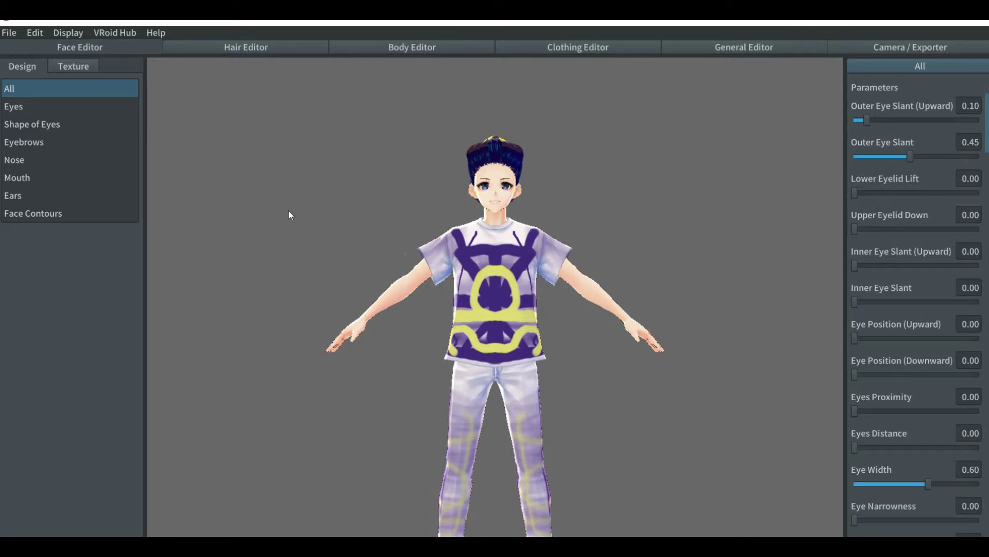
# Switch from the Face Editor to the Hair Editor
pyautogui.click(243, 48)
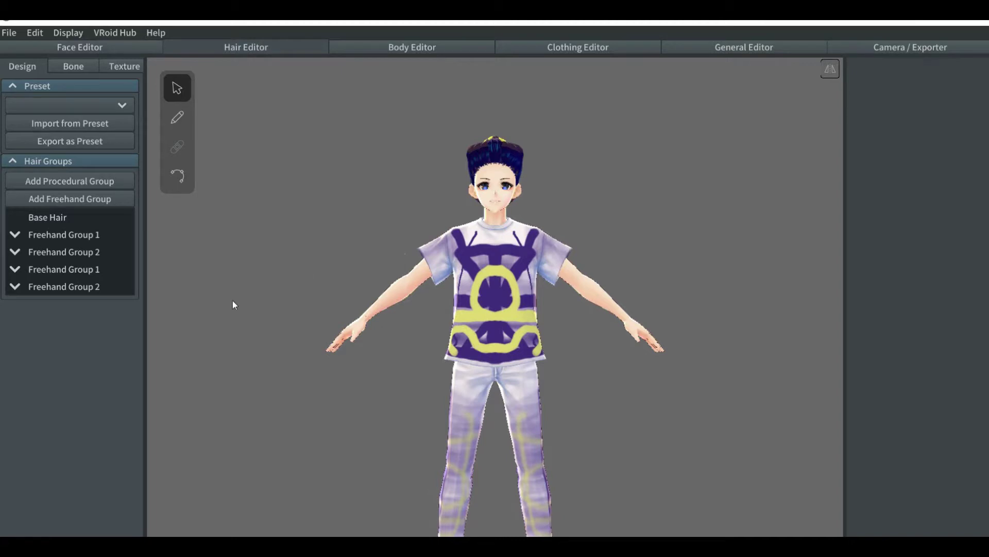
# Add a new freehand hair group and duplicate the hair material into a new purple swatch
pyautogui.click(79, 199)
pyautogui.click(78, 199)
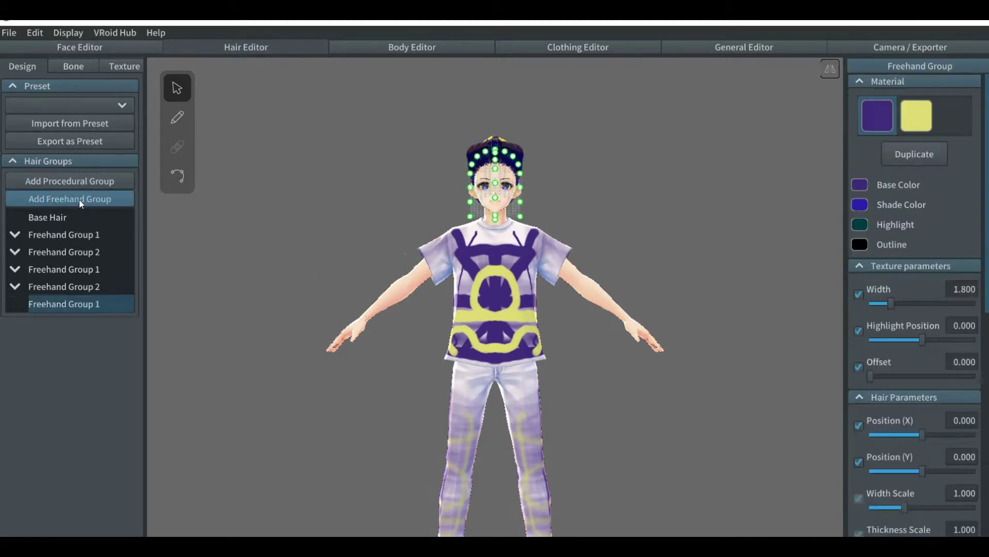
pyautogui.click(913, 153)
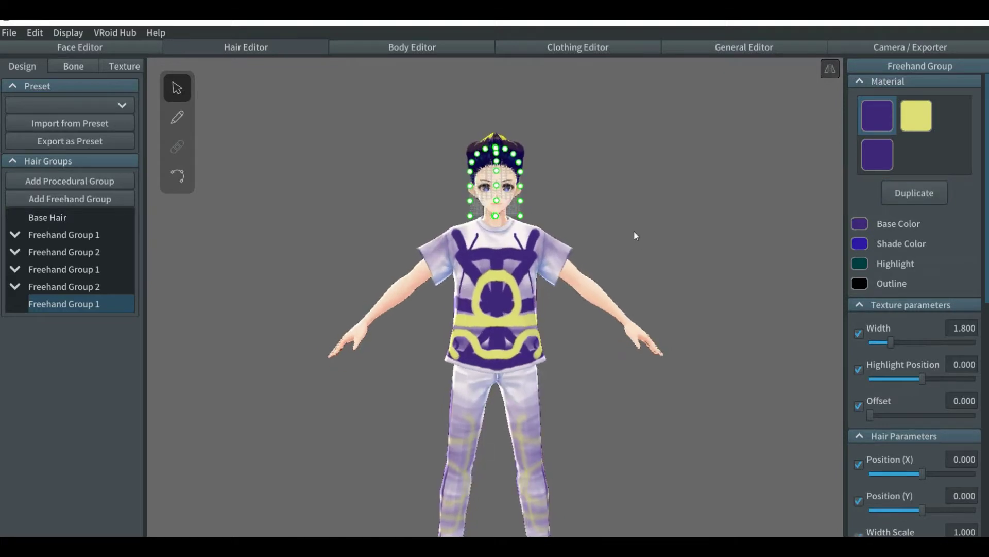
# Pull the guide cage's top row and side points up and outward around the head
pyautogui.scroll(4, 634, 230)
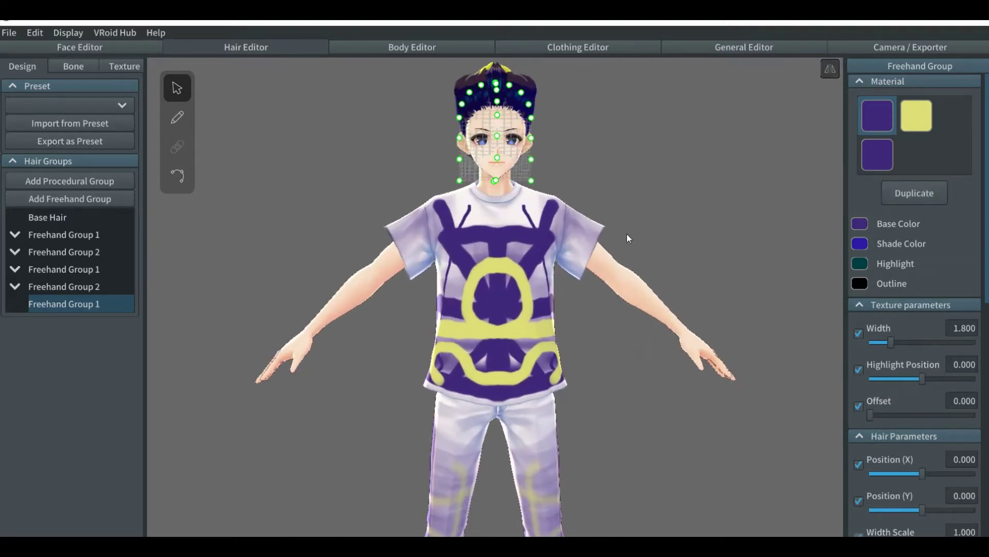
pyautogui.moveTo(623, 239); pyautogui.dragTo(619, 295, button='middle')
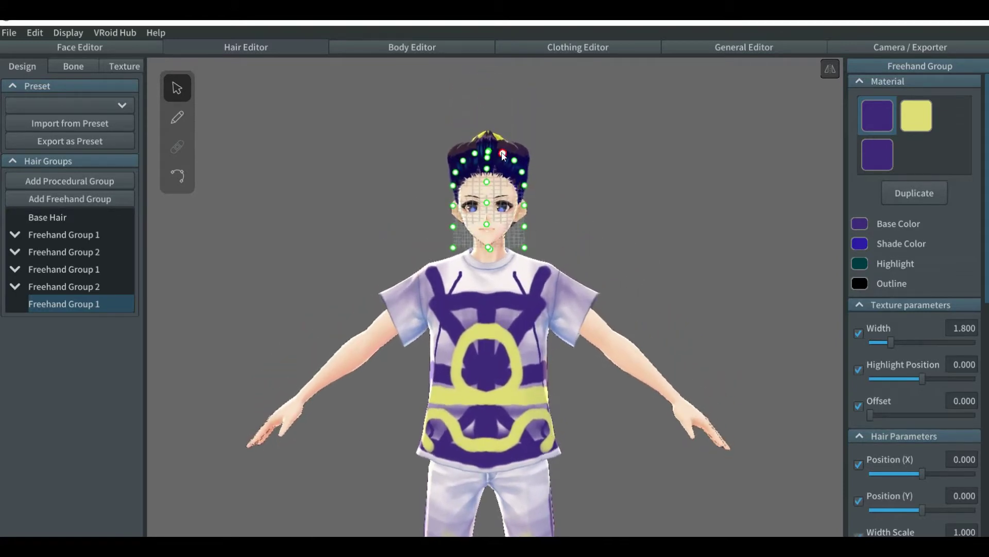
pyautogui.moveTo(503, 154); pyautogui.dragTo(522, 124)
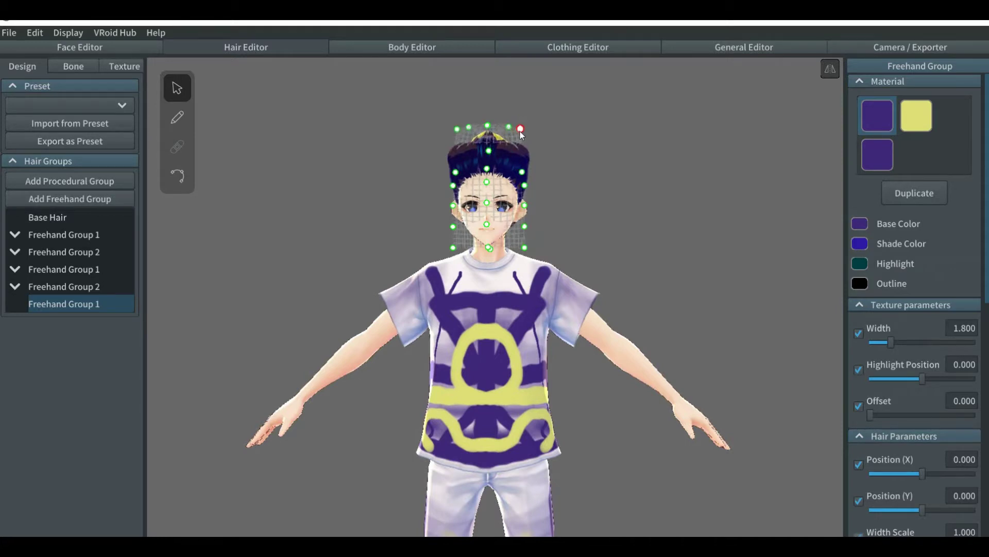
pyautogui.moveTo(522, 172); pyautogui.dragTo(531, 146)
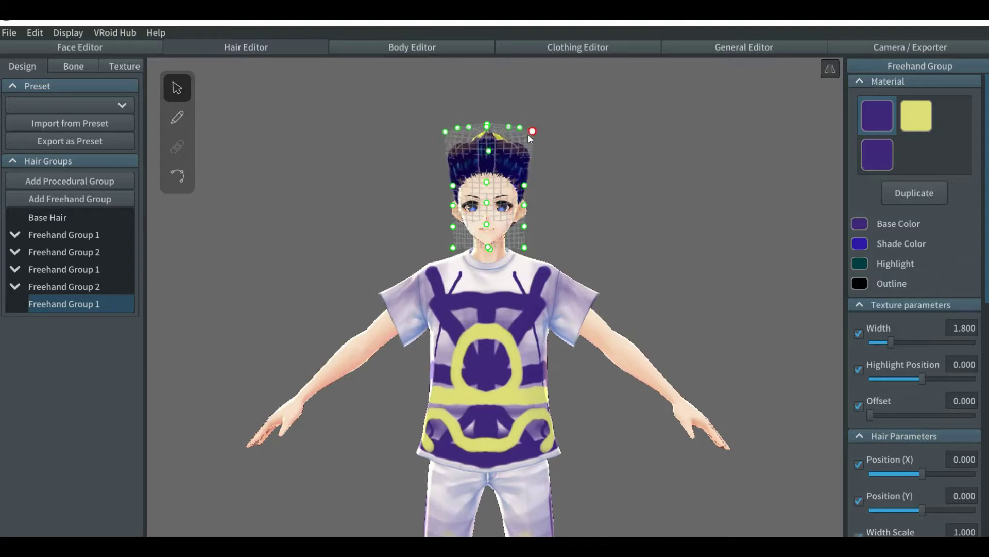
pyautogui.moveTo(525, 185); pyautogui.dragTo(536, 153)
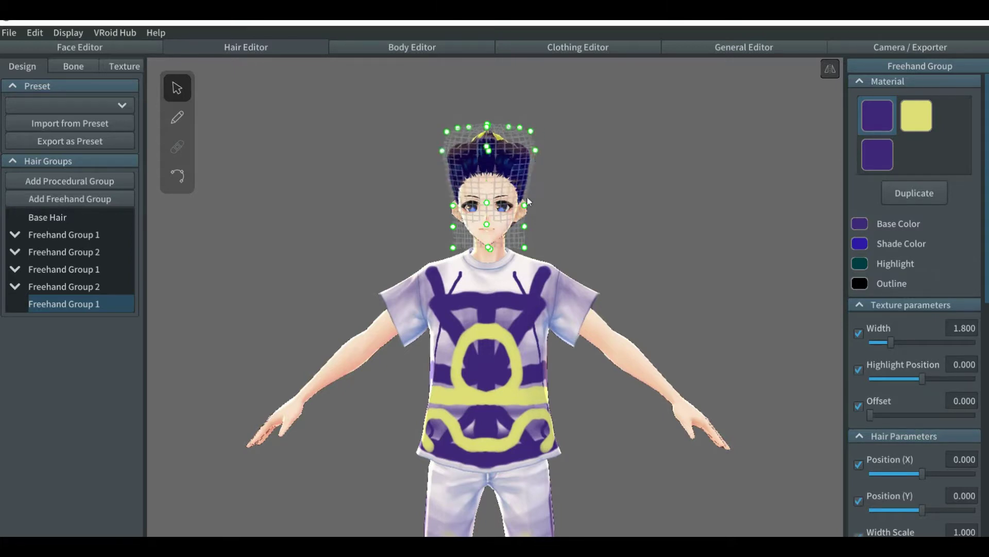
pyautogui.moveTo(524, 205); pyautogui.dragTo(539, 167)
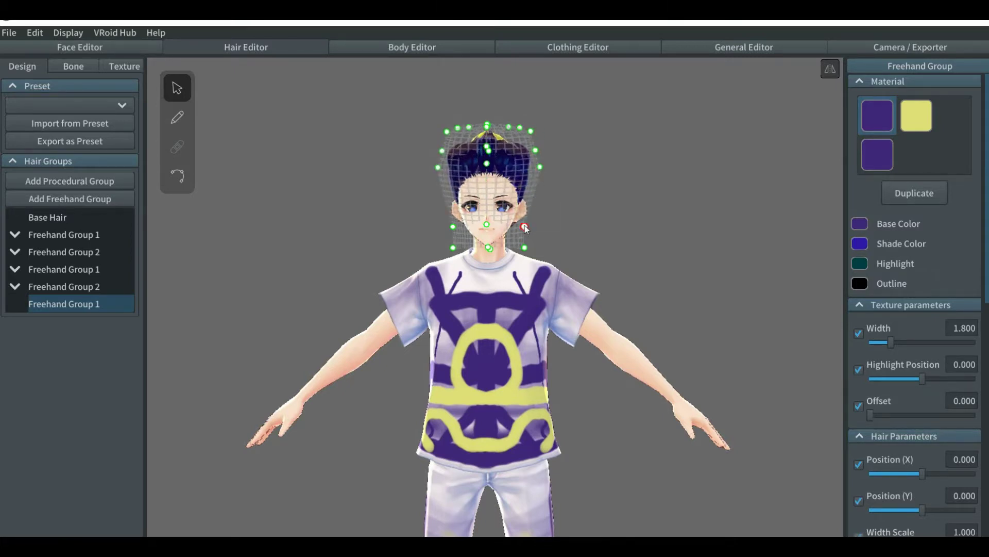
pyautogui.moveTo(524, 228); pyautogui.dragTo(536, 192)
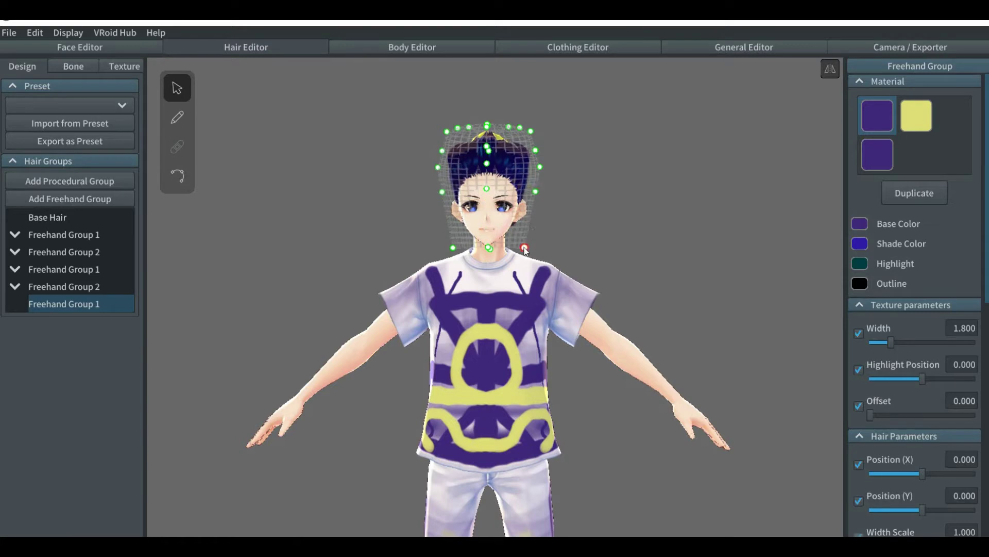
pyautogui.moveTo(524, 249); pyautogui.dragTo(532, 203)
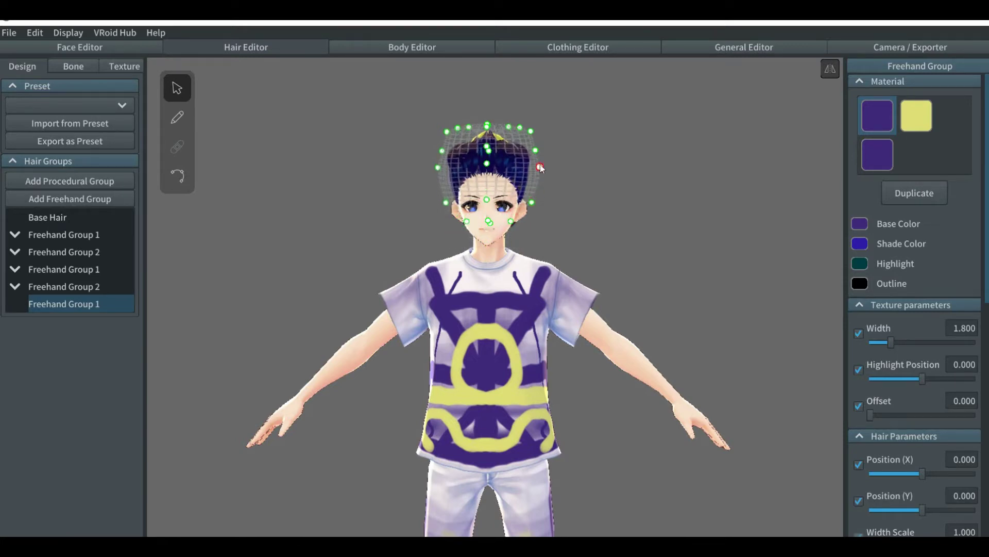
# Adjust the cage's top and side guide points into a tall dome, undoing one misplaced move
pyautogui.moveTo(540, 168); pyautogui.dragTo(543, 128)
pyautogui.click(540, 138)
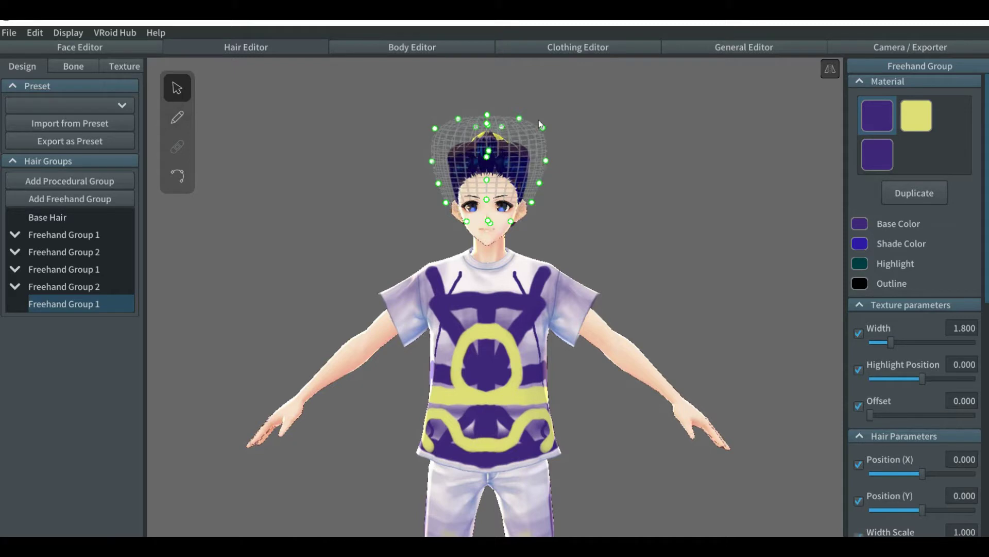
pyautogui.moveTo(543, 128); pyautogui.dragTo(523, 112)
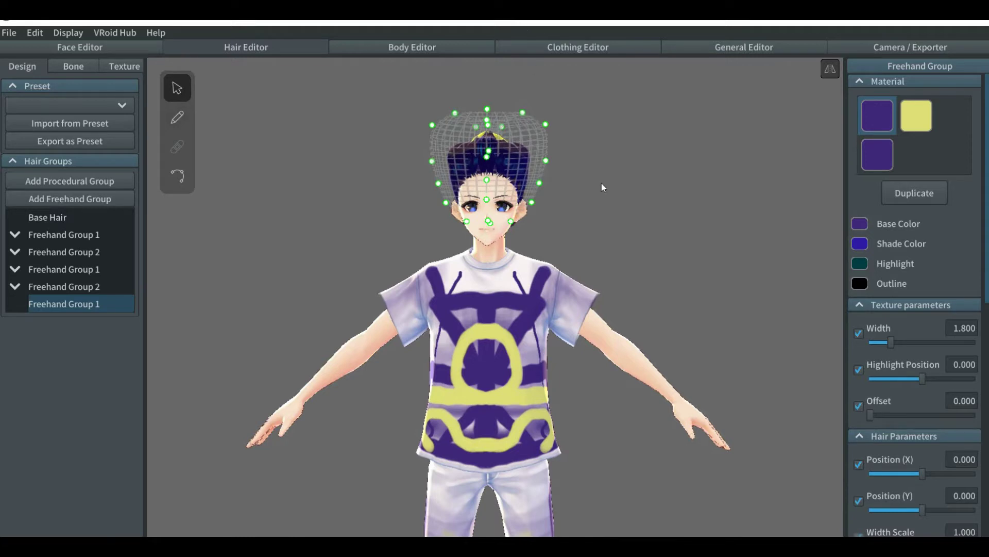
pyautogui.scroll(1, 601, 184)
pyautogui.scroll(1, 603, 175)
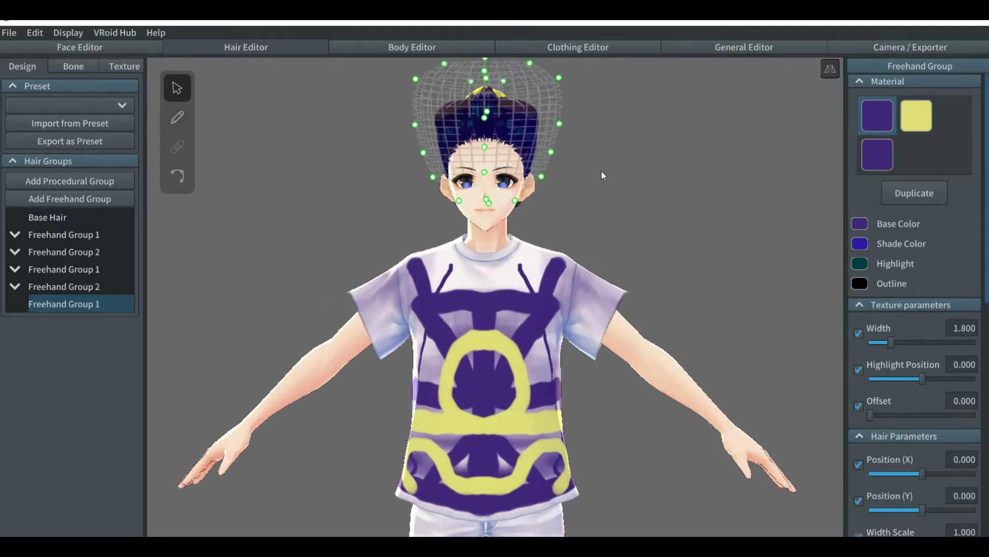
pyautogui.moveTo(602, 171); pyautogui.dragTo(605, 210, button='middle')
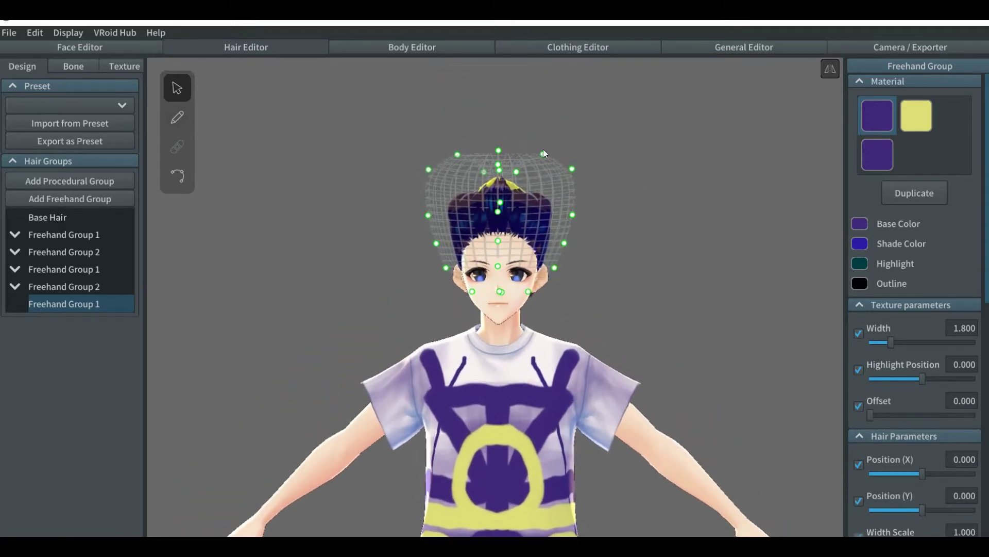
pyautogui.moveTo(543, 154)
pyautogui.mouseDown()
pyautogui.moveTo(545, 141)
pyautogui.moveTo(519, 169)
pyautogui.moveTo(524, 142)
pyautogui.mouseUp()
pyautogui.hotkey('ctrl', 'z')
pyautogui.moveTo(572, 170); pyautogui.dragTo(573, 163)
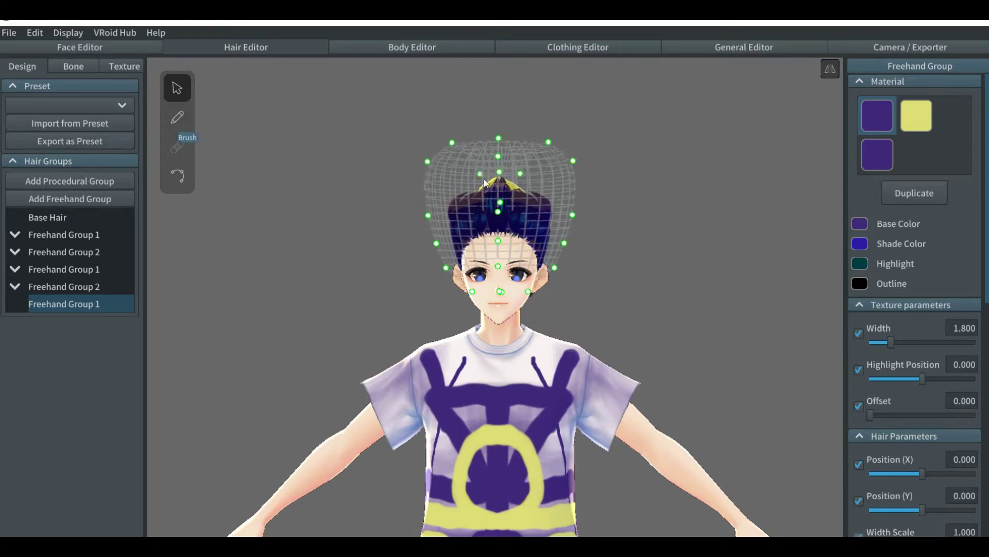
# Pick the third purple material for the Hair Brush and turn to the back of the head
pyautogui.click(177, 118)
pyautogui.click(883, 218)
pyautogui.moveTo(577, 209)
pyautogui.mouseDown(button='right')
pyautogui.moveTo(523, 230)
pyautogui.moveTo(486, 230)
pyautogui.mouseUp(button='right')
pyautogui.scroll(3, 487, 230)
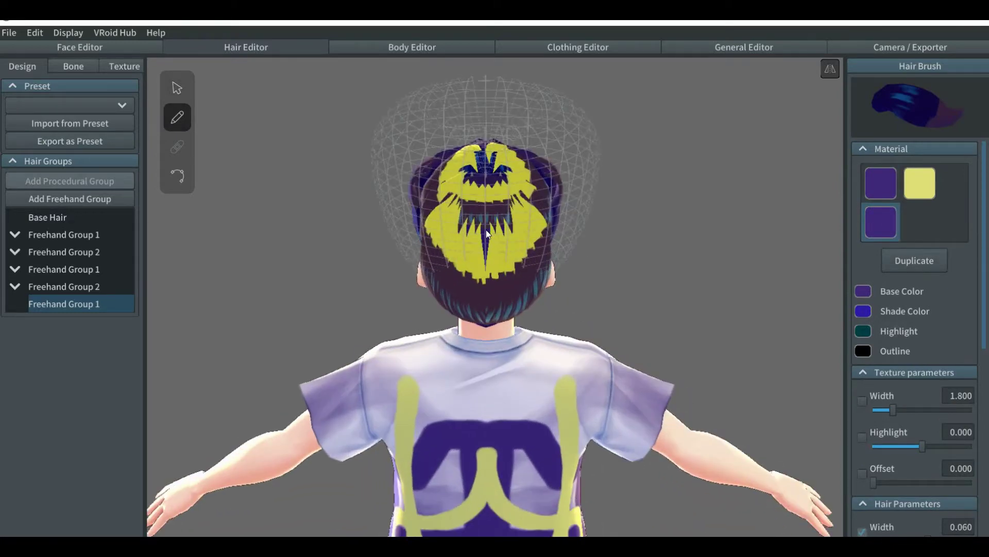
# Drag the cage's top and side guide points wider and higher into a broad bowl
pyautogui.click(177, 88)
pyautogui.moveTo(518, 146); pyautogui.dragTo(523, 153)
pyautogui.moveTo(562, 98); pyautogui.dragTo(561, 153)
pyautogui.moveTo(598, 126); pyautogui.dragTo(602, 98)
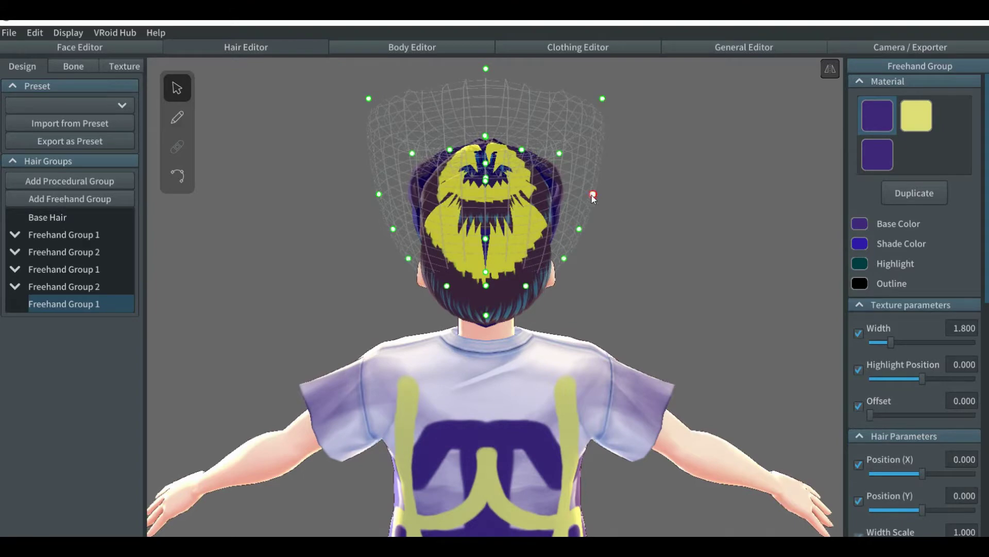
pyautogui.moveTo(593, 194); pyautogui.dragTo(631, 151)
pyautogui.scroll(2, 634, 155)
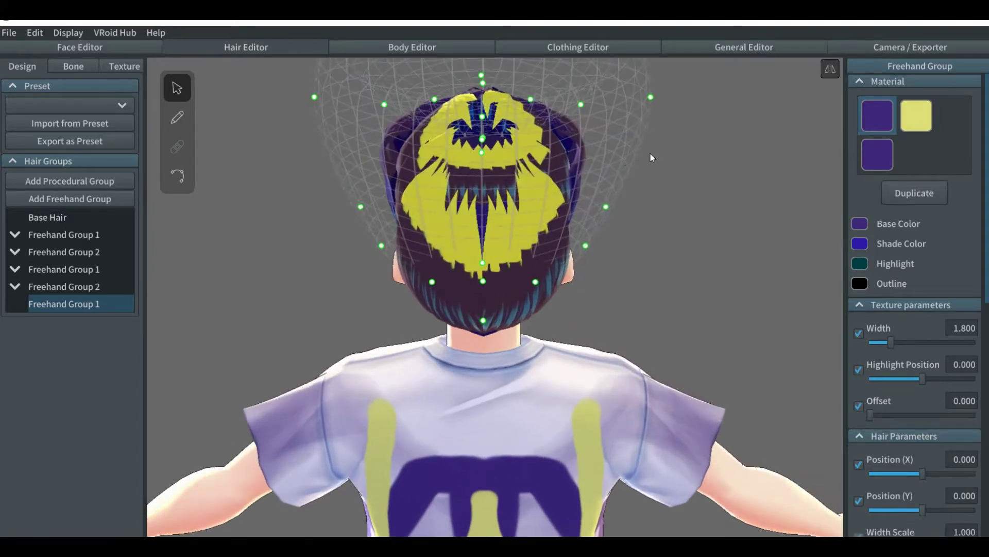
pyautogui.moveTo(650, 153); pyautogui.dragTo(655, 209, button='right')
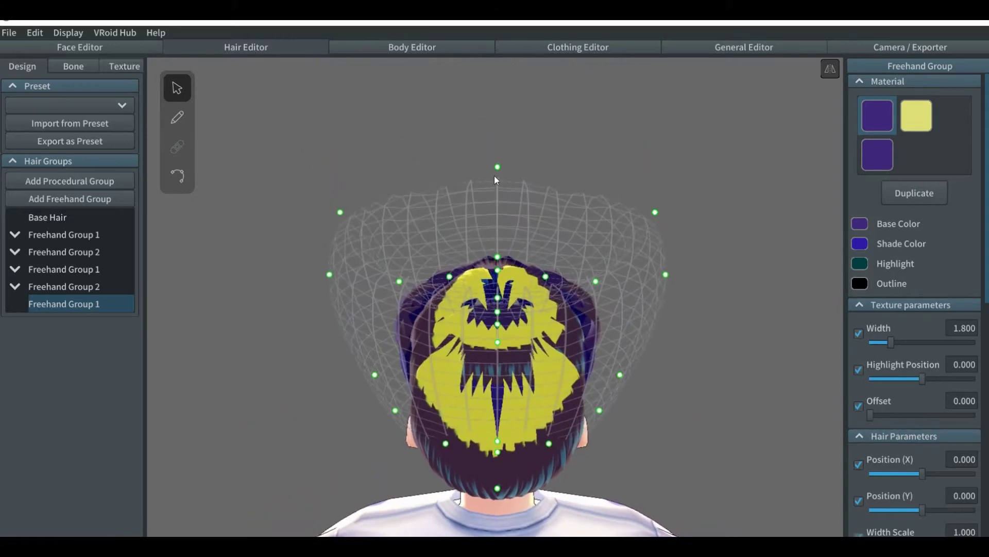
pyautogui.moveTo(498, 168); pyautogui.dragTo(498, 153)
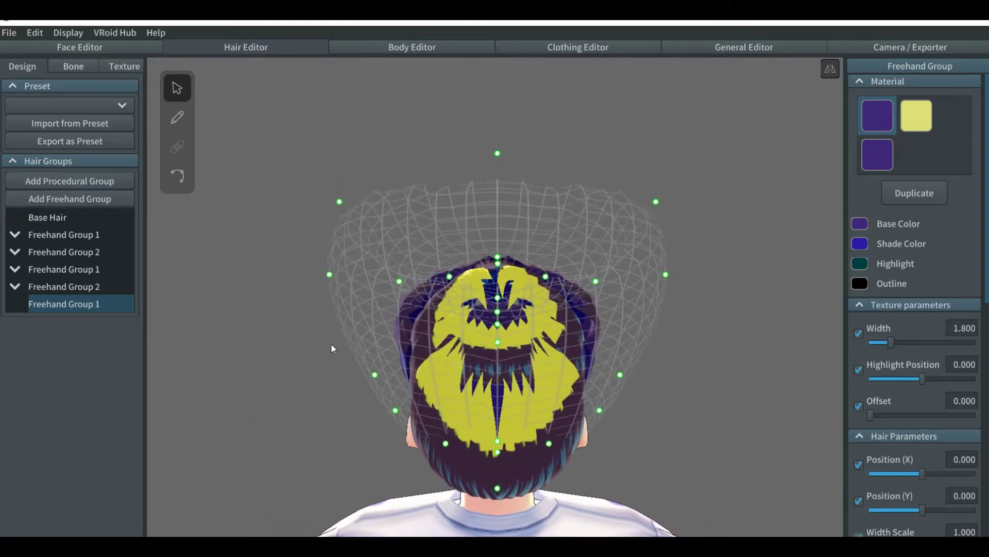
pyautogui.moveTo(331, 343)
pyautogui.mouseDown(button='right')
pyautogui.moveTo(407, 338)
pyautogui.moveTo(329, 345)
pyautogui.mouseUp(button='right')
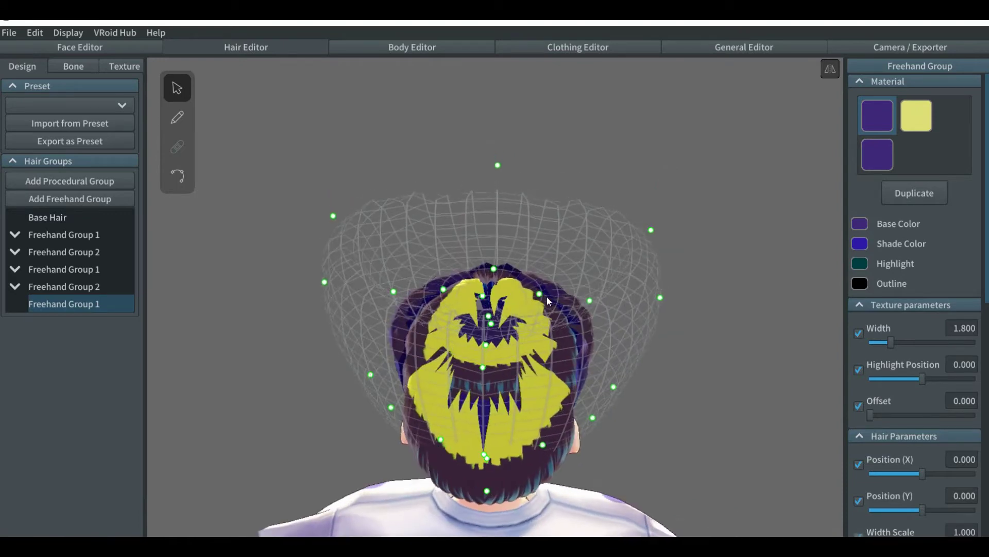
pyautogui.moveTo(540, 298); pyautogui.dragTo(542, 315)
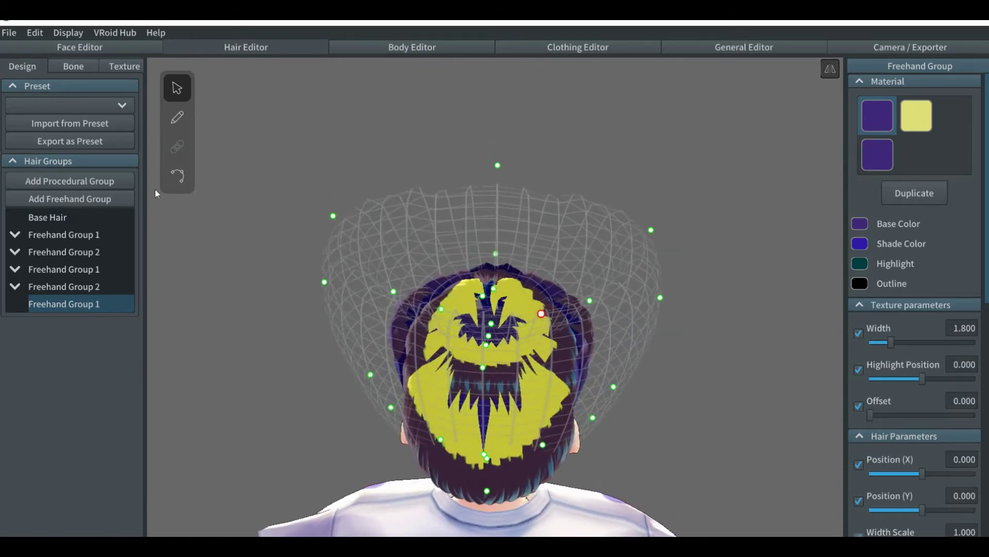
# Draw two mirrored upward strokes from the crown, creating ear strands Hair 1–4
pyautogui.click(177, 118)
pyautogui.scroll(2, 493, 252)
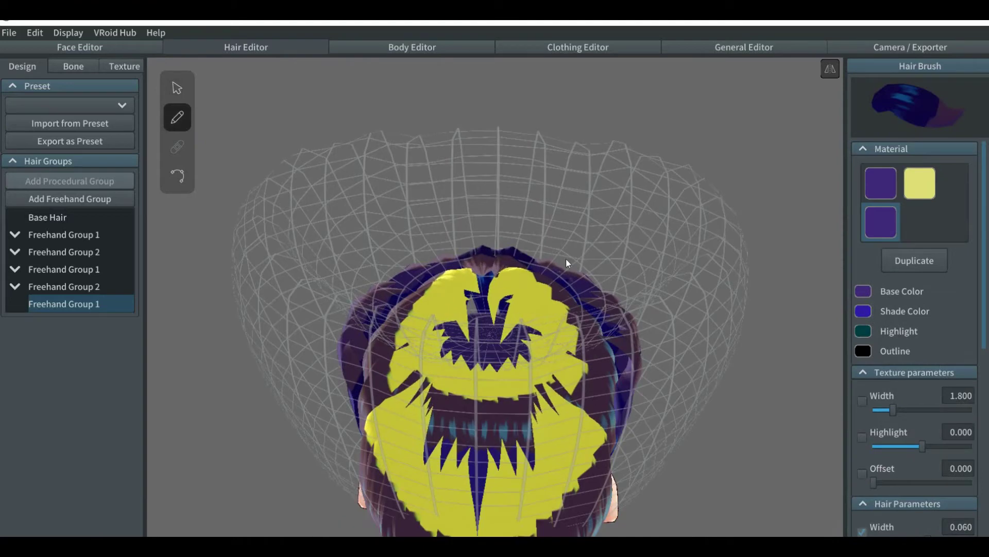
pyautogui.moveTo(566, 259); pyautogui.dragTo(549, 260, button='right')
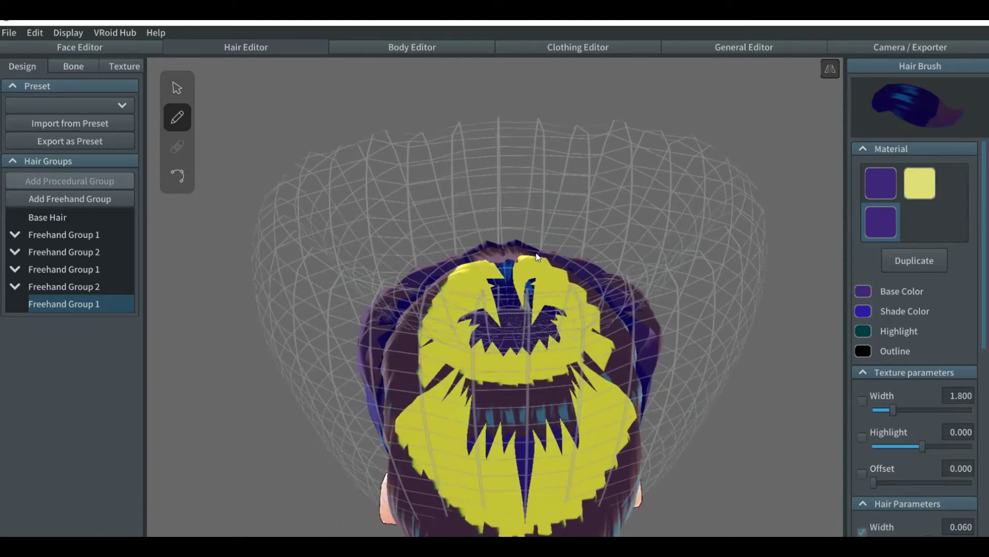
pyautogui.moveTo(537, 257); pyautogui.dragTo(570, 143)
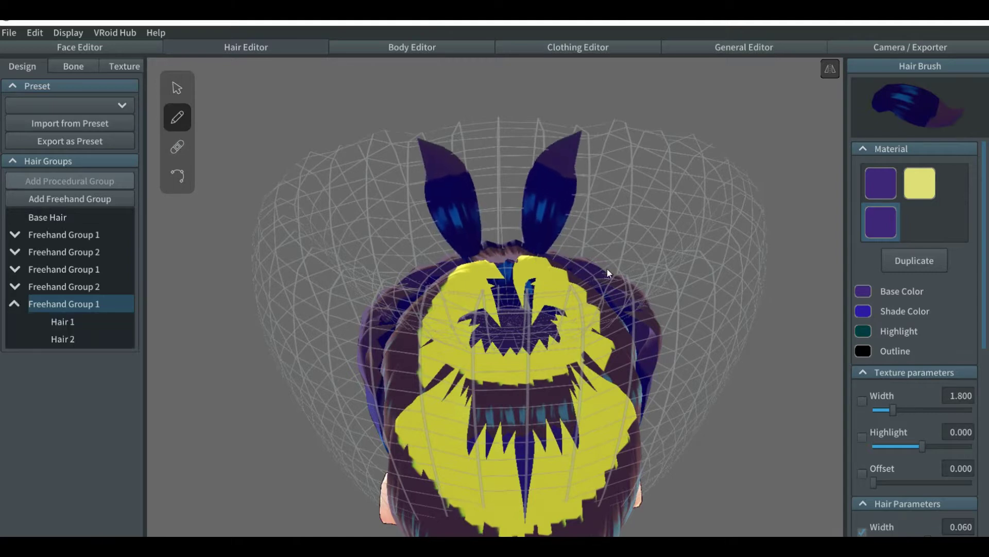
pyautogui.moveTo(607, 268); pyautogui.dragTo(584, 130)
pyautogui.moveTo(638, 280)
pyautogui.mouseDown(button='right')
pyautogui.moveTo(562, 271)
pyautogui.moveTo(589, 268)
pyautogui.mouseUp(button='right')
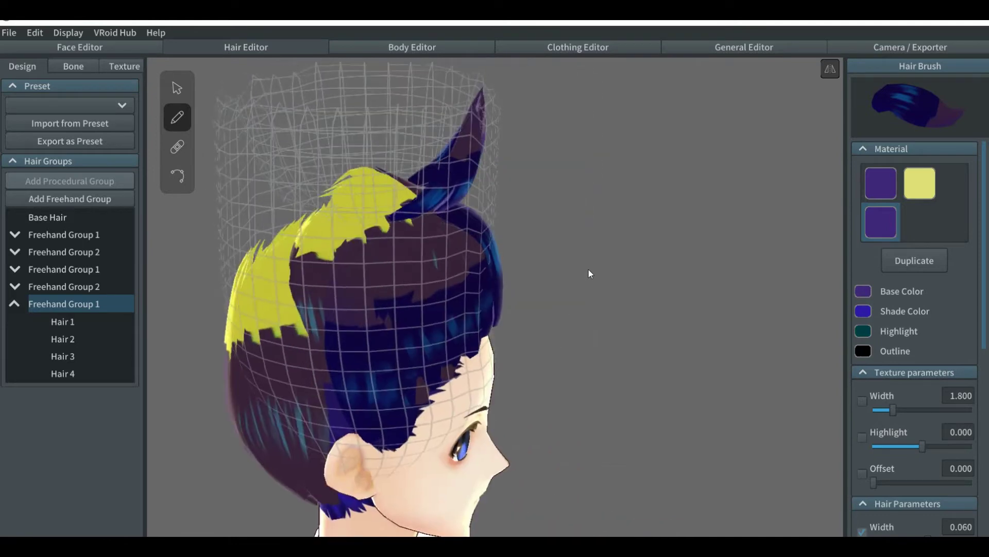
# Widen and reshape ear strand Hair 3, then duplicate the purple material as a fourth swatch
pyautogui.click(177, 89)
pyautogui.click(390, 209)
pyautogui.moveTo(421, 219); pyautogui.dragTo(447, 217)
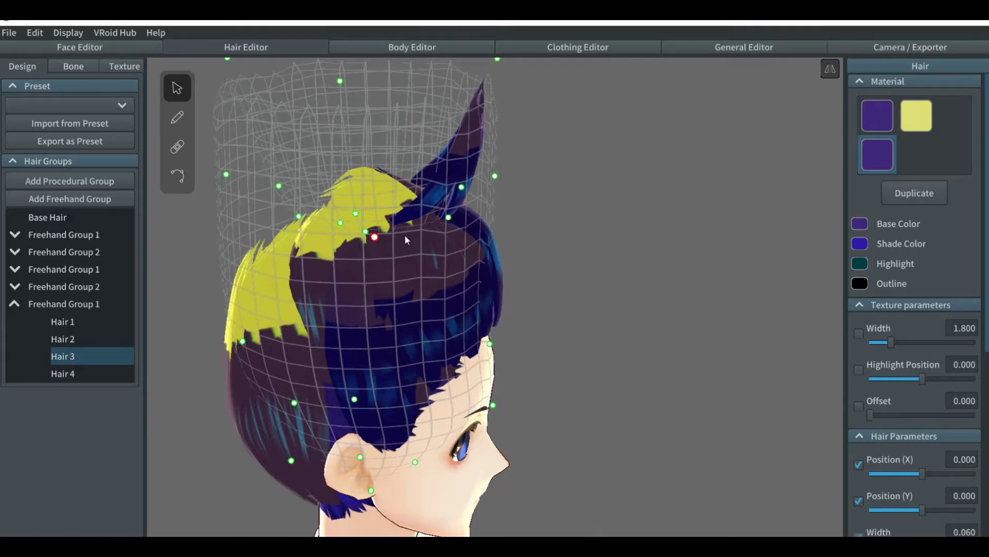
pyautogui.moveTo(366, 254); pyautogui.dragTo(467, 254, button='right')
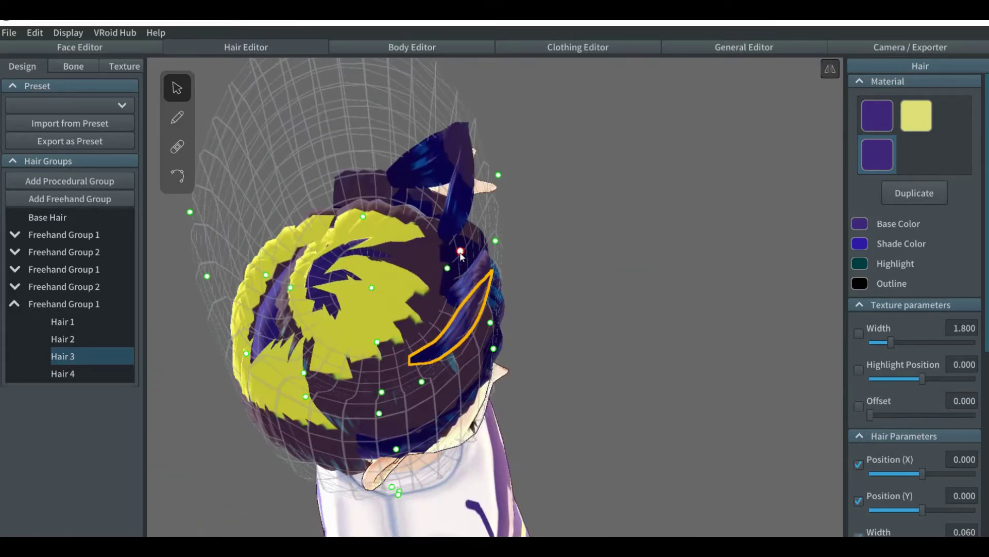
pyautogui.moveTo(448, 269); pyautogui.dragTo(477, 267)
pyautogui.moveTo(478, 267); pyautogui.dragTo(487, 292, button='right')
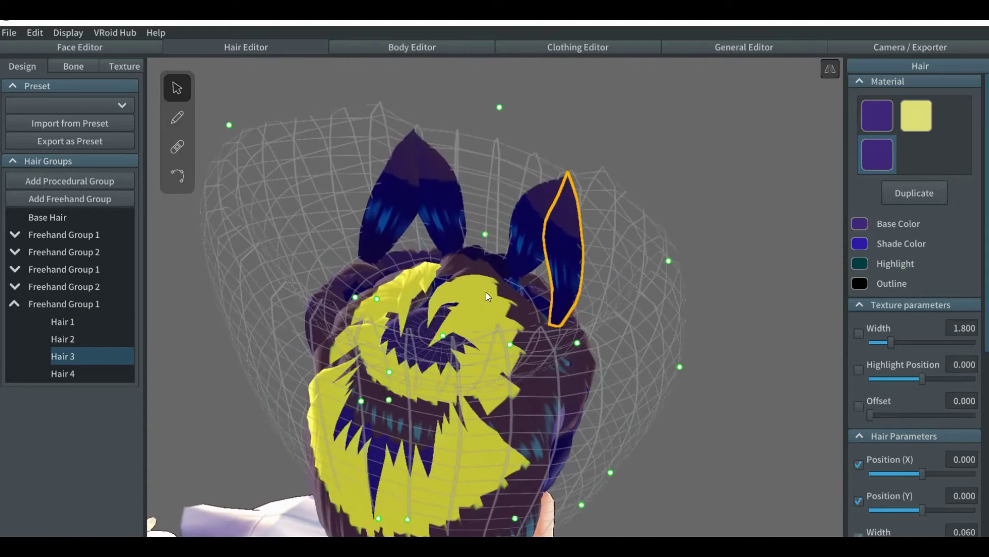
pyautogui.click(929, 187)
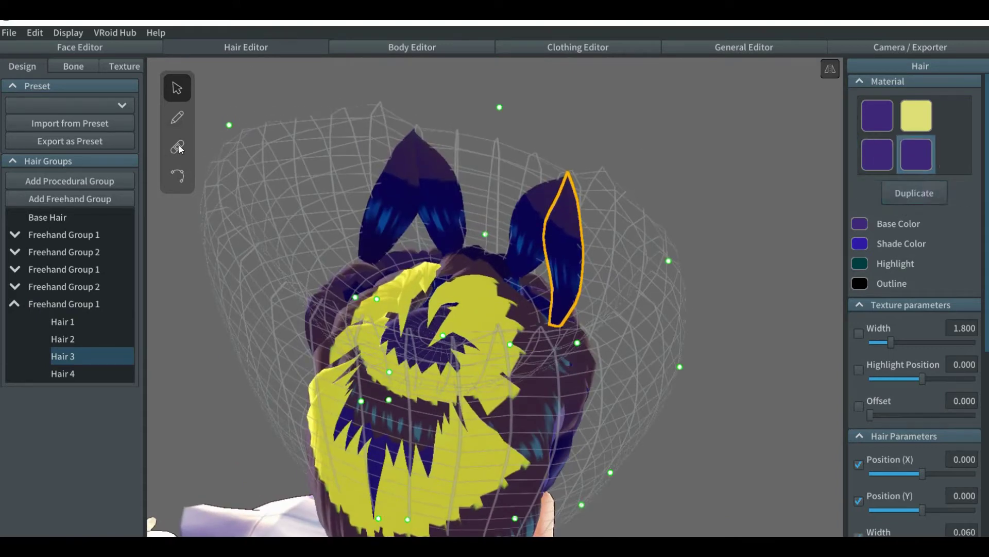
# Open the fourth hair material's Default Image layer in the Texture workspace
pyautogui.click(129, 66)
pyautogui.click(58, 278)
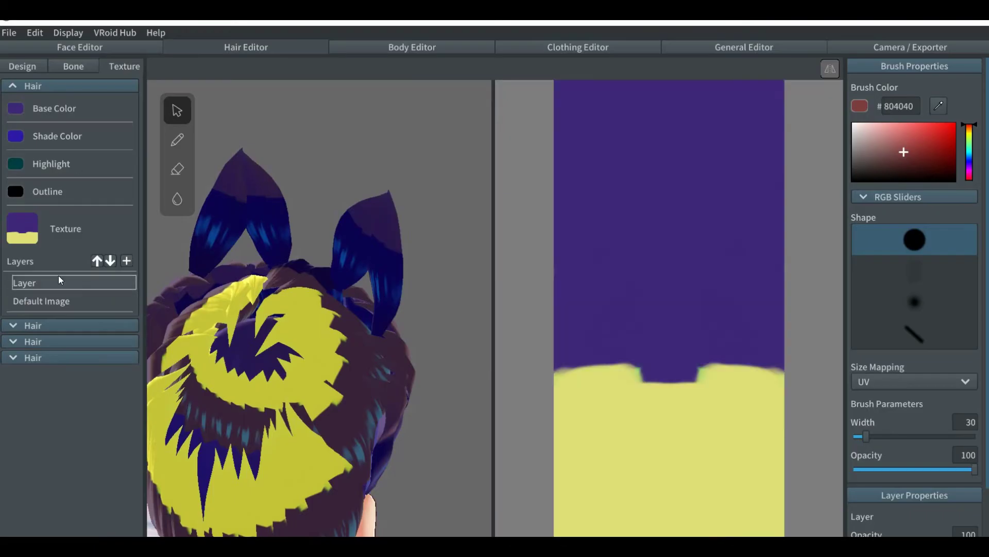
pyautogui.click(10, 87)
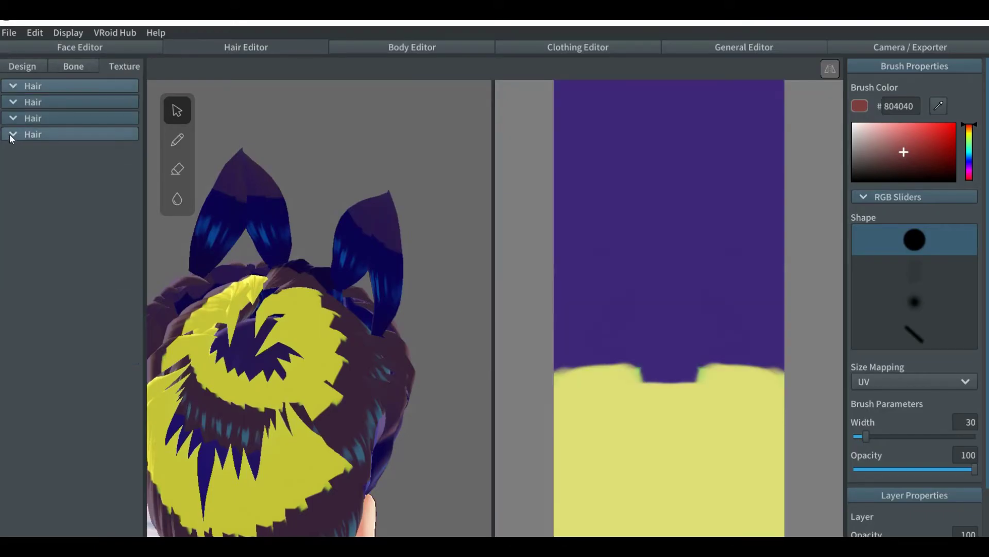
pyautogui.click(10, 134)
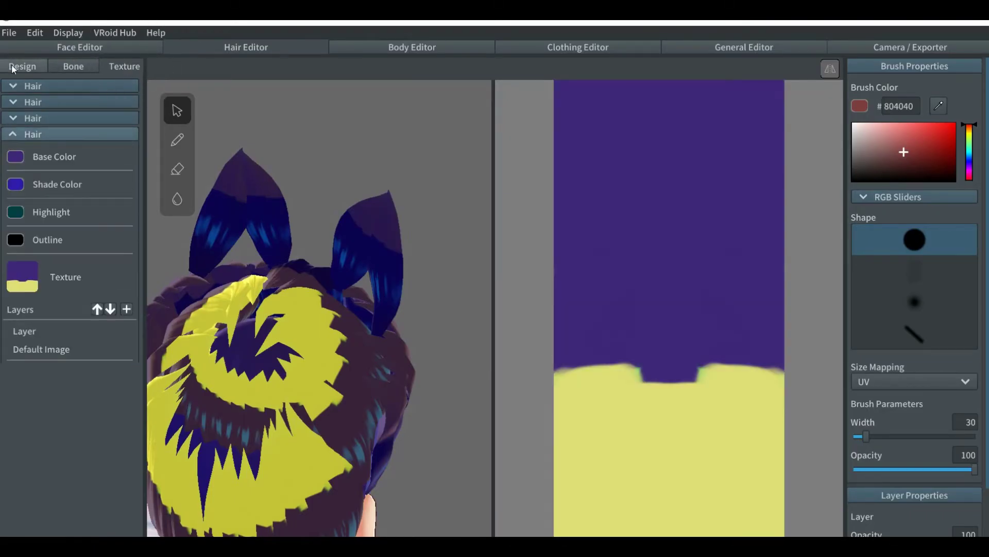
pyautogui.click(77, 67)
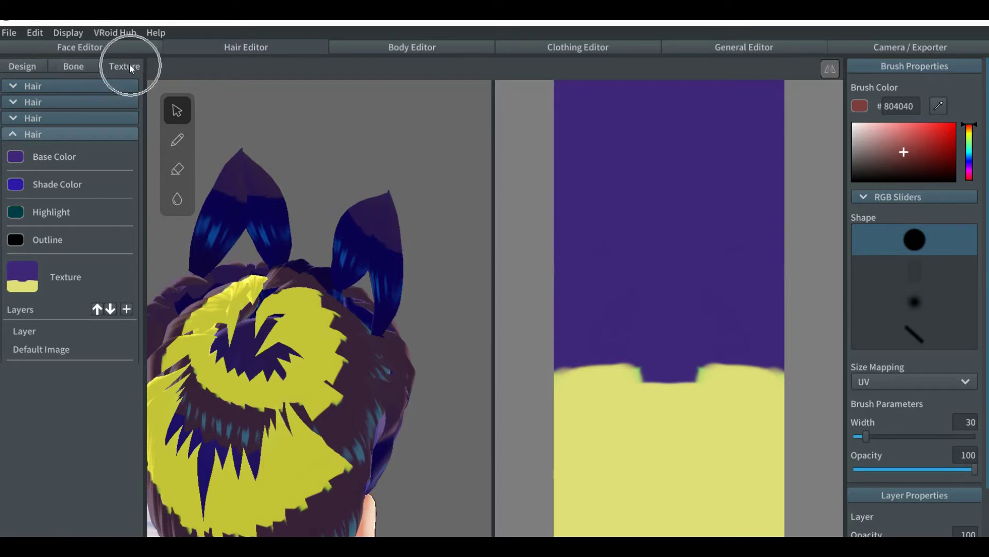
pyautogui.doubleClick(60, 349)
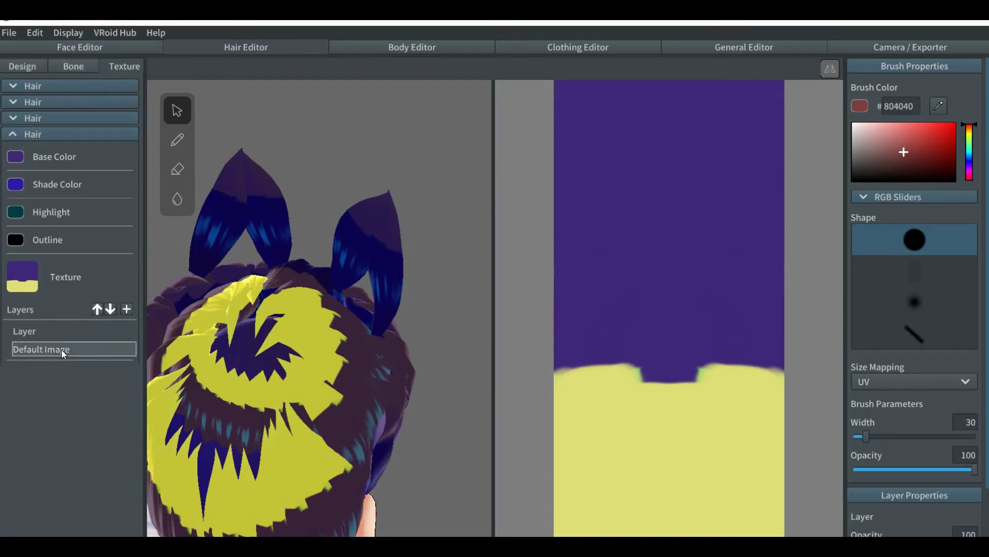
# Paint the texture solid white with a #FFFFFF brush at width 300, then return to Design
pyautogui.click(184, 140)
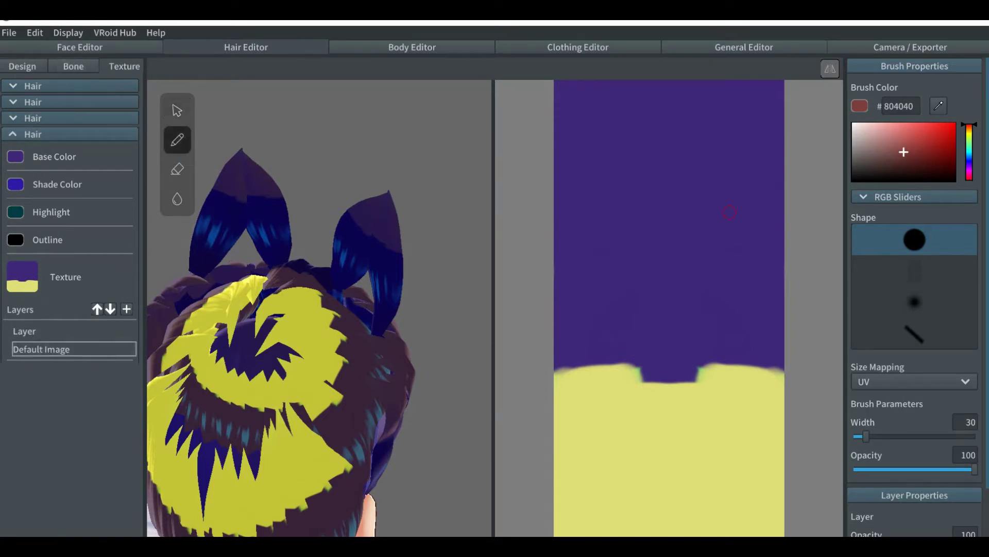
pyautogui.moveTo(860, 130); pyautogui.dragTo(852, 123)
pyautogui.moveTo(931, 437); pyautogui.dragTo(975, 436)
pyautogui.moveTo(668, 103)
pyautogui.mouseDown()
pyautogui.moveTo(658, 436)
pyautogui.moveTo(706, 538)
pyautogui.moveTo(754, 338)
pyautogui.moveTo(746, 300)
pyautogui.moveTo(758, 168)
pyautogui.moveTo(742, 132)
pyautogui.moveTo(615, 141)
pyautogui.moveTo(547, 115)
pyautogui.mouseUp()
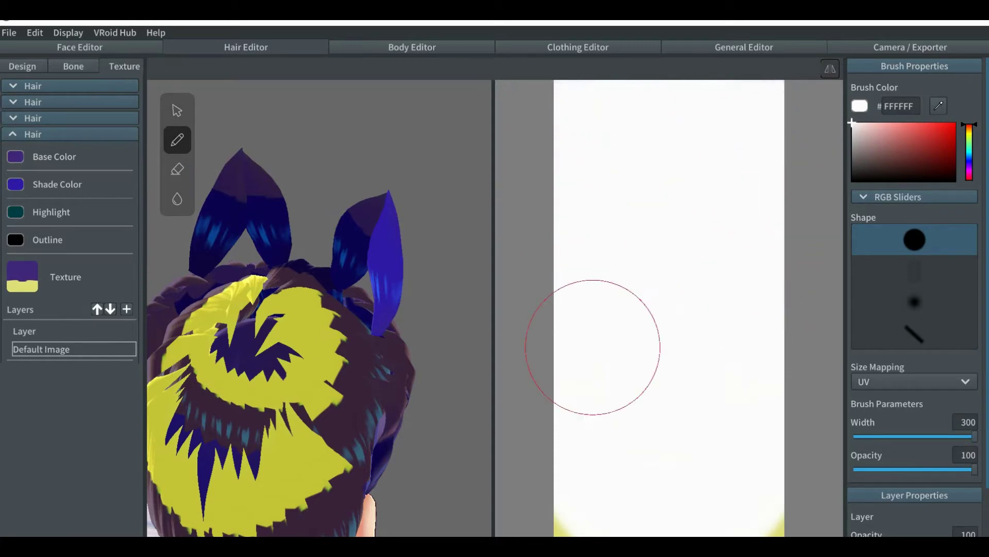
pyautogui.moveTo(733, 527)
pyautogui.mouseDown()
pyautogui.moveTo(508, 483)
pyautogui.moveTo(592, 529)
pyautogui.moveTo(782, 336)
pyautogui.mouseUp()
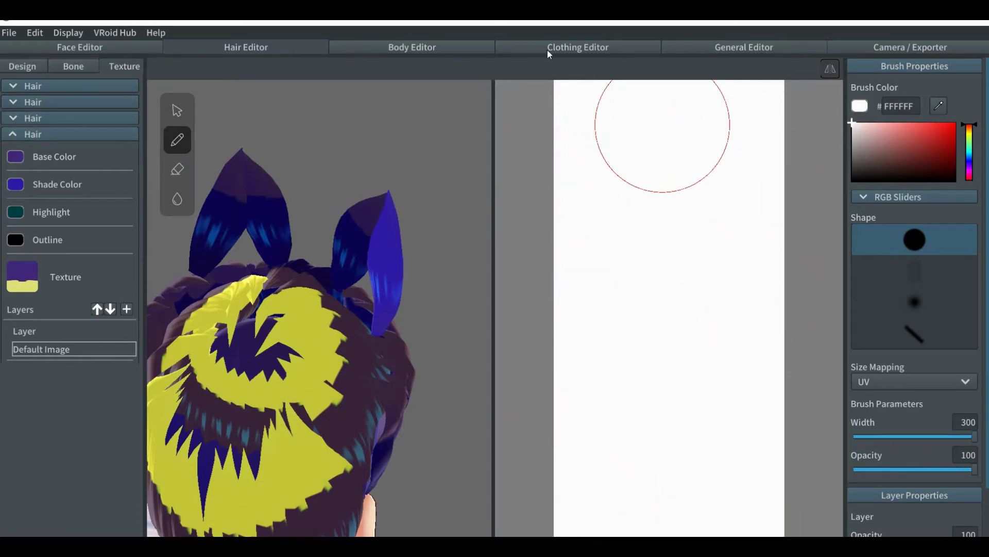
pyautogui.click(20, 65)
pyautogui.moveTo(763, 328)
pyautogui.mouseDown(button='right')
pyautogui.moveTo(691, 310)
pyautogui.moveTo(777, 325)
pyautogui.mouseUp(button='right')
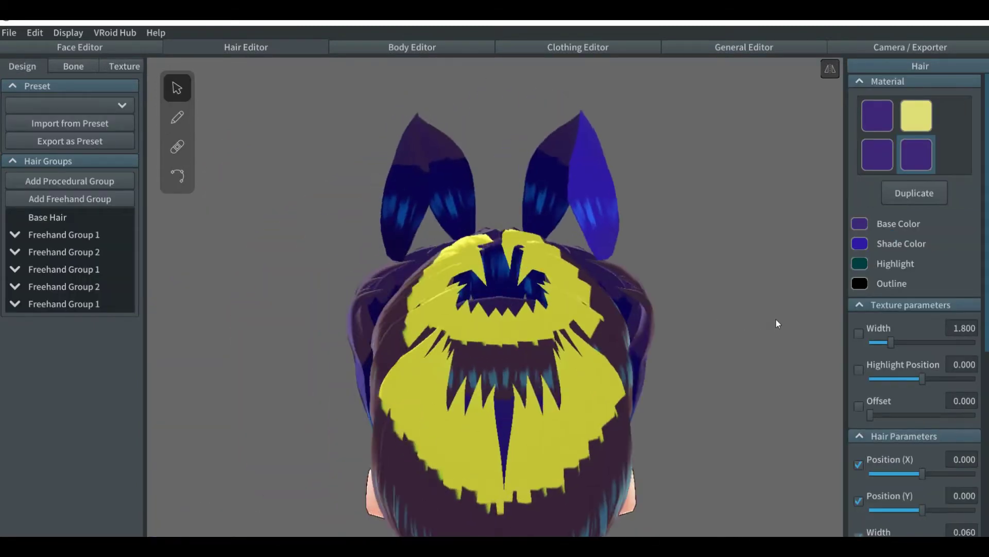
# Set the fourth material's base, shade, highlight and outline colours all to white #FFFFFF
pyautogui.click(860, 223)
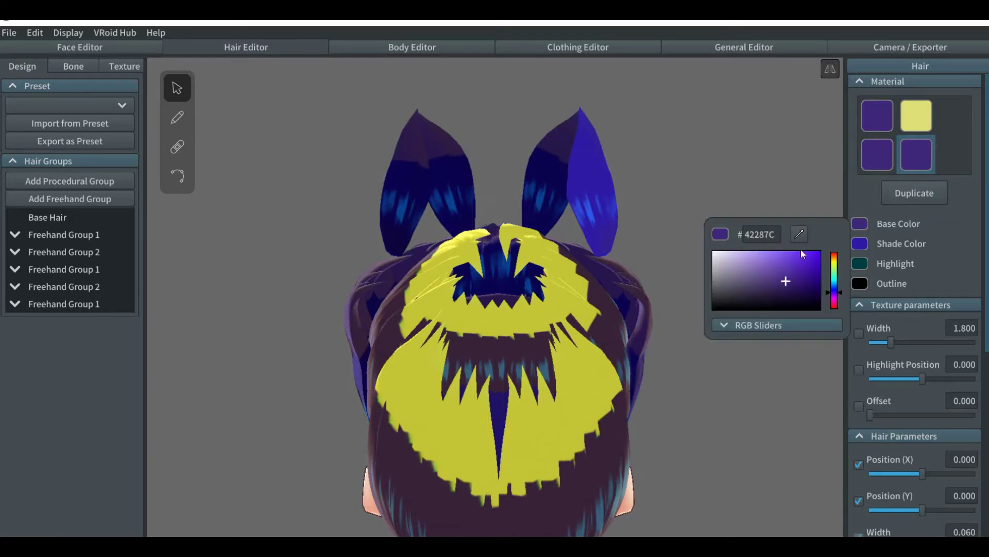
pyautogui.click(716, 258)
pyautogui.click(858, 245)
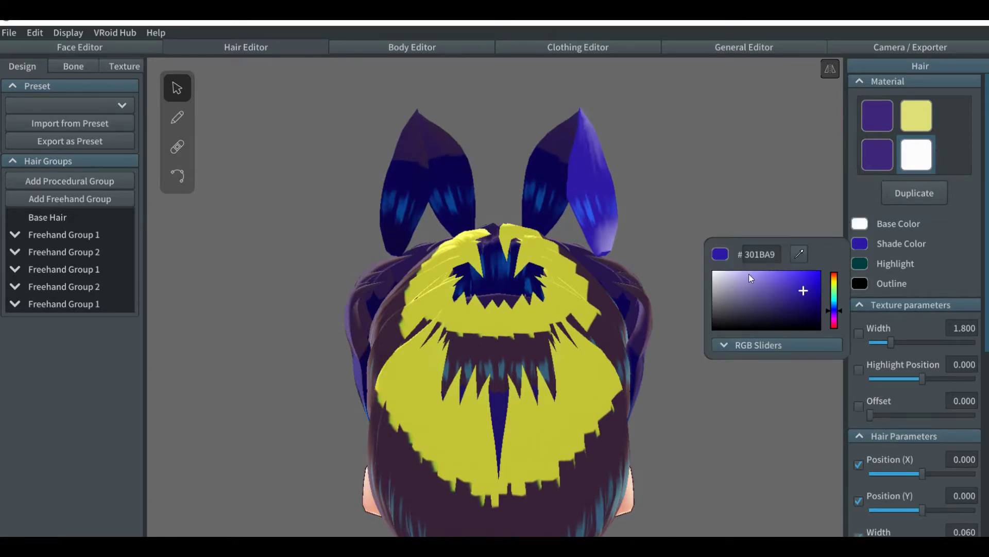
pyautogui.moveTo(749, 273); pyautogui.dragTo(705, 268)
pyautogui.click(859, 264)
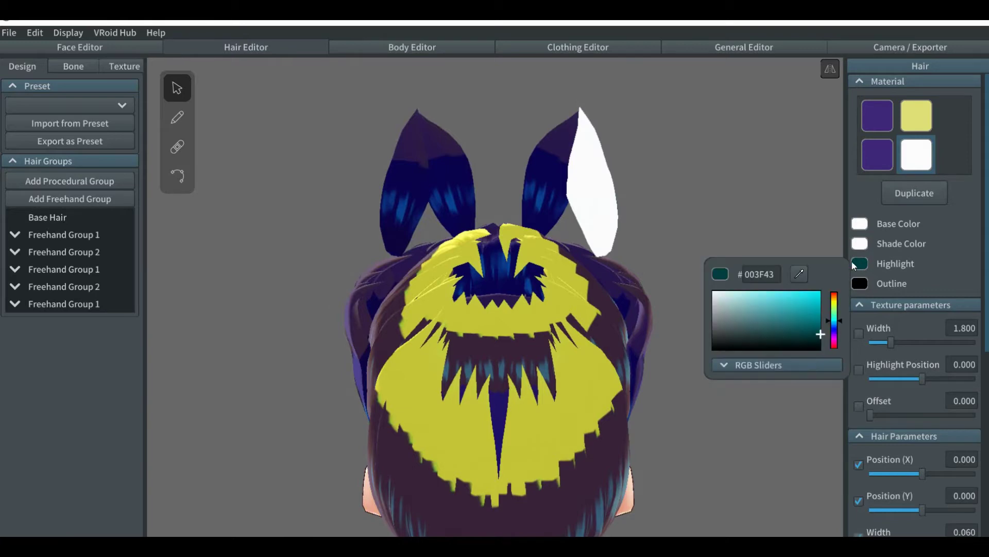
pyautogui.click(798, 274)
pyautogui.click(864, 240)
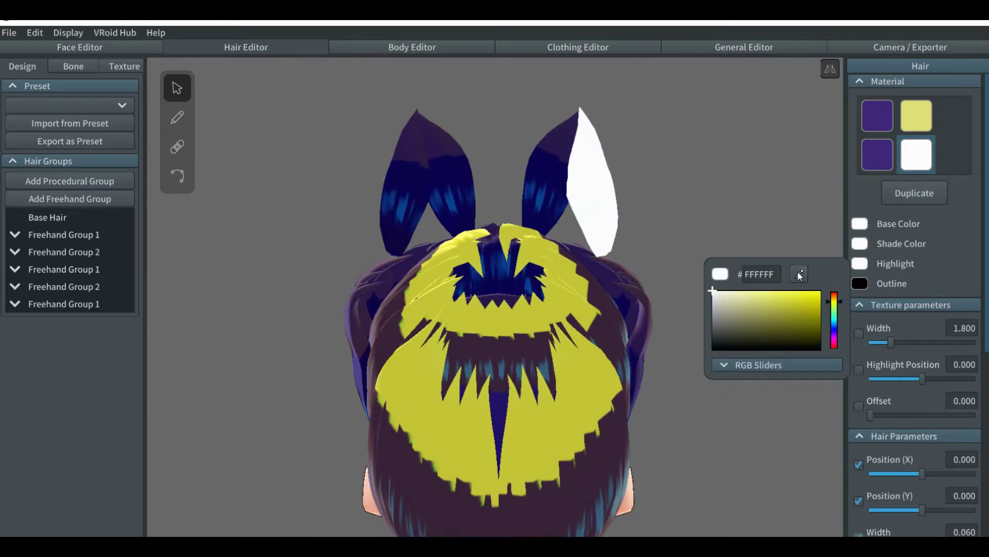
pyautogui.click(860, 284)
pyautogui.click(860, 284)
pyautogui.click(799, 293)
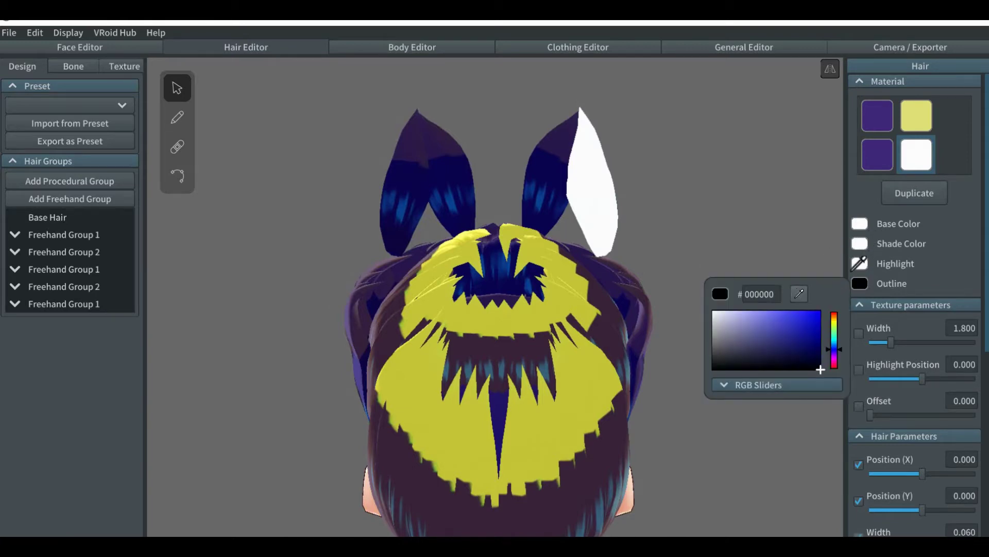
pyautogui.click(859, 264)
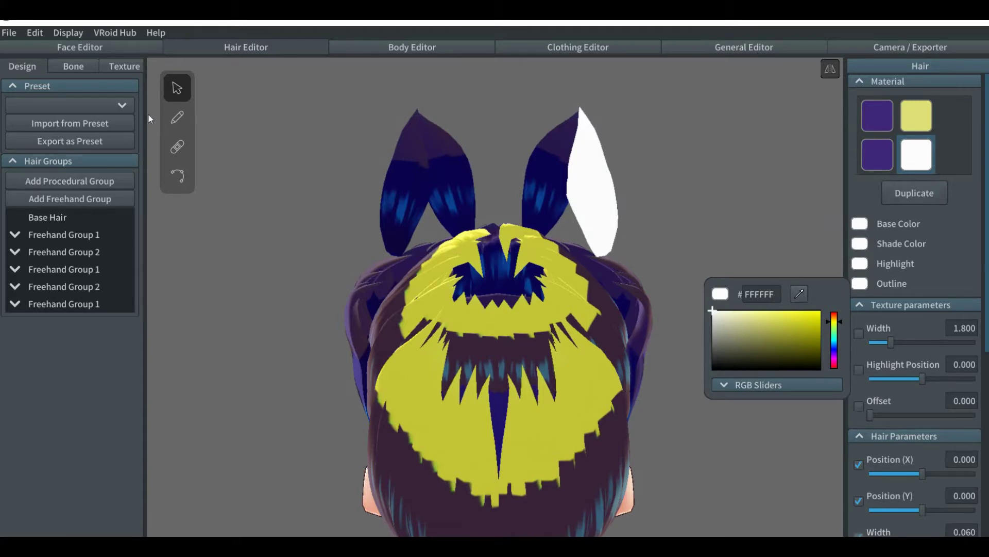
# Delete all four ear strands (Hair 3, Hair 1, Hair 4 and the last) from the newest group
pyautogui.click(177, 117)
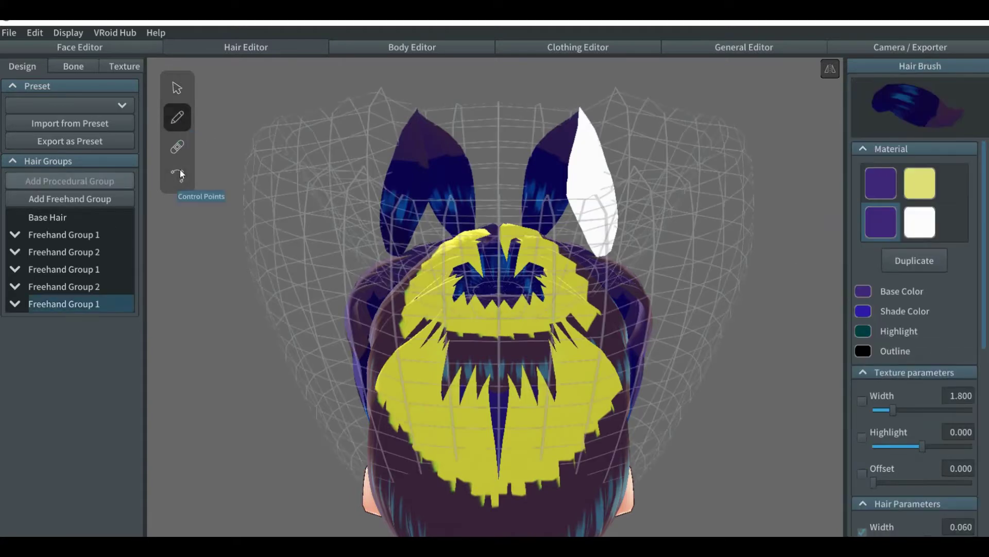
pyautogui.click(181, 170)
pyautogui.click(604, 181)
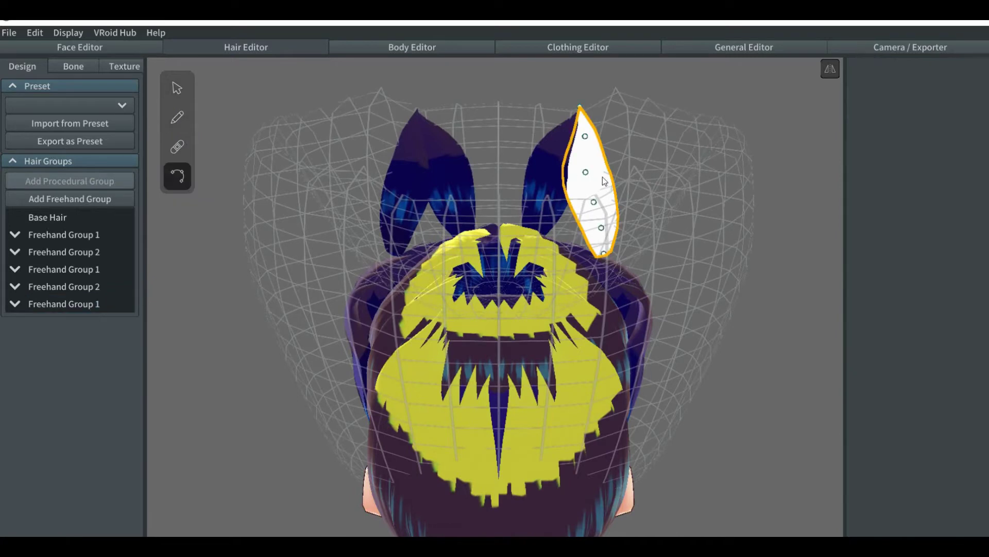
pyautogui.click(15, 303)
pyautogui.rightClick(62, 357)
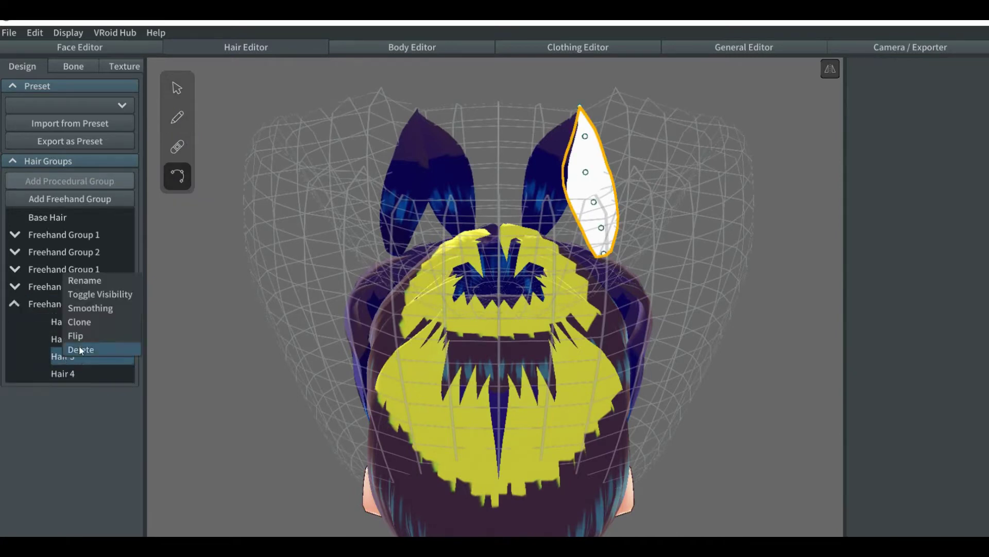
pyautogui.click(78, 346)
pyautogui.rightClick(68, 326)
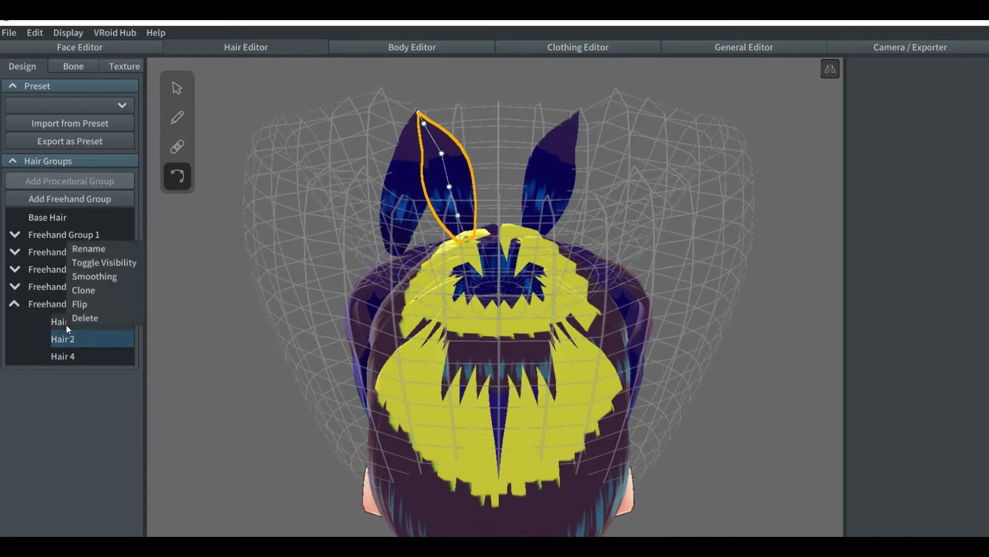
pyautogui.click(71, 316)
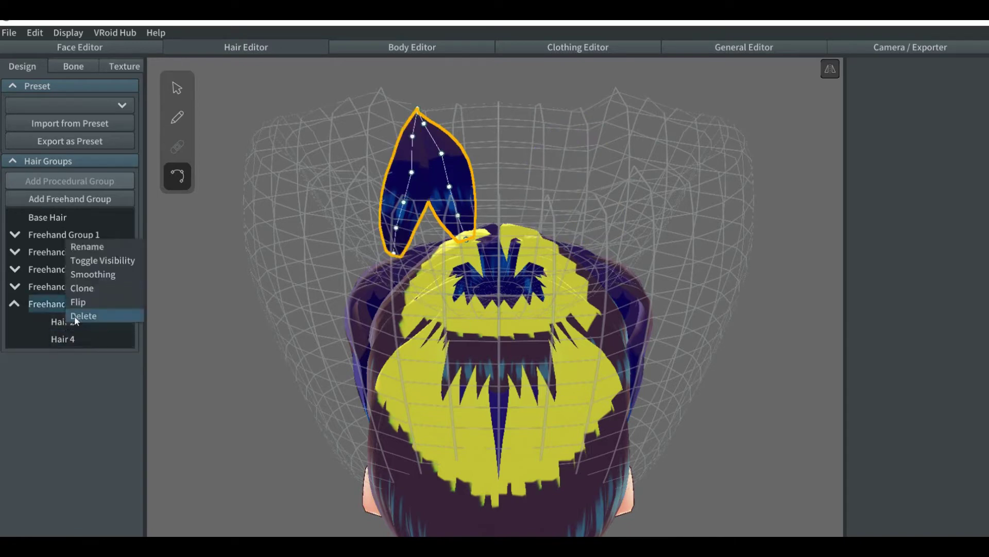
pyautogui.click(74, 315)
pyautogui.rightClick(66, 321)
pyautogui.click(77, 315)
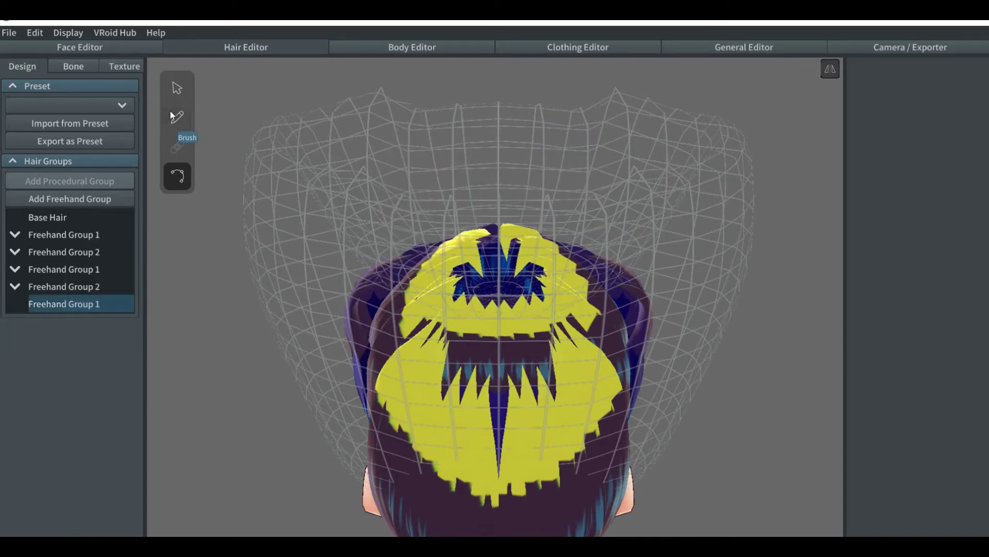
pyautogui.click(172, 116)
# Draw three mirrored white strokes on the crown, forming two pointed white ears as Hair 5–10
pyautogui.click(915, 226)
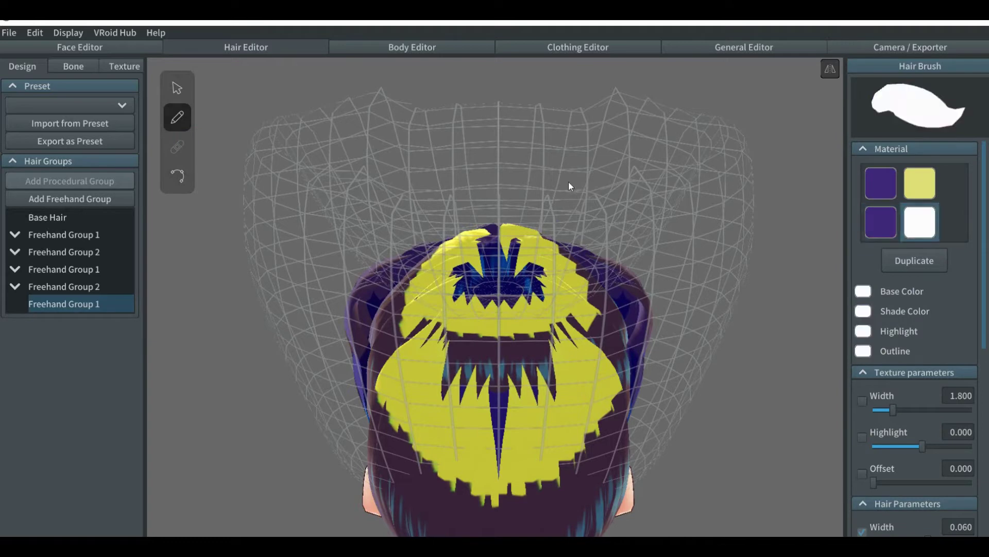
pyautogui.moveTo(569, 183); pyautogui.dragTo(551, 252, button='right')
pyautogui.moveTo(561, 281); pyautogui.dragTo(576, 181)
pyautogui.moveTo(545, 268); pyautogui.dragTo(582, 179)
pyautogui.moveTo(582, 285); pyautogui.dragTo(583, 176)
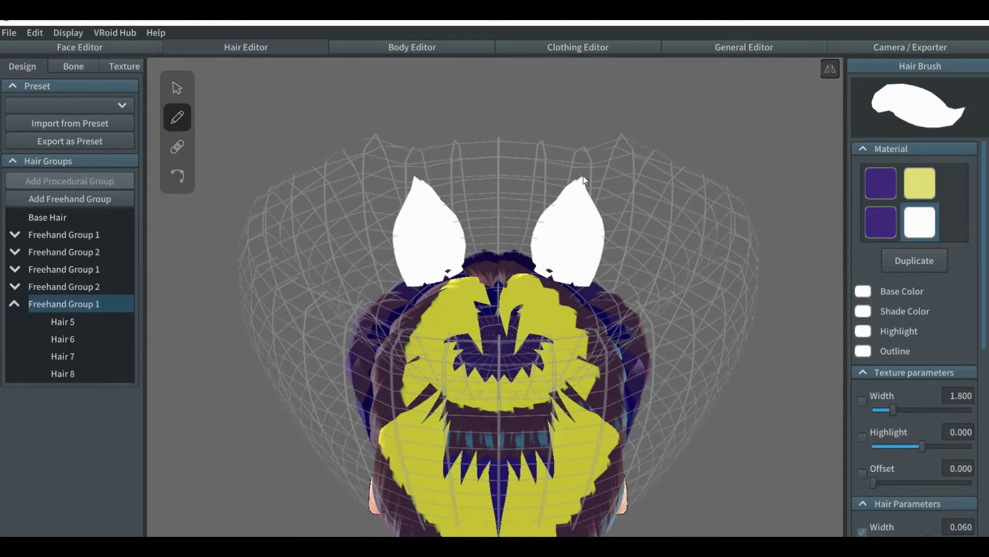
pyautogui.click(14, 304)
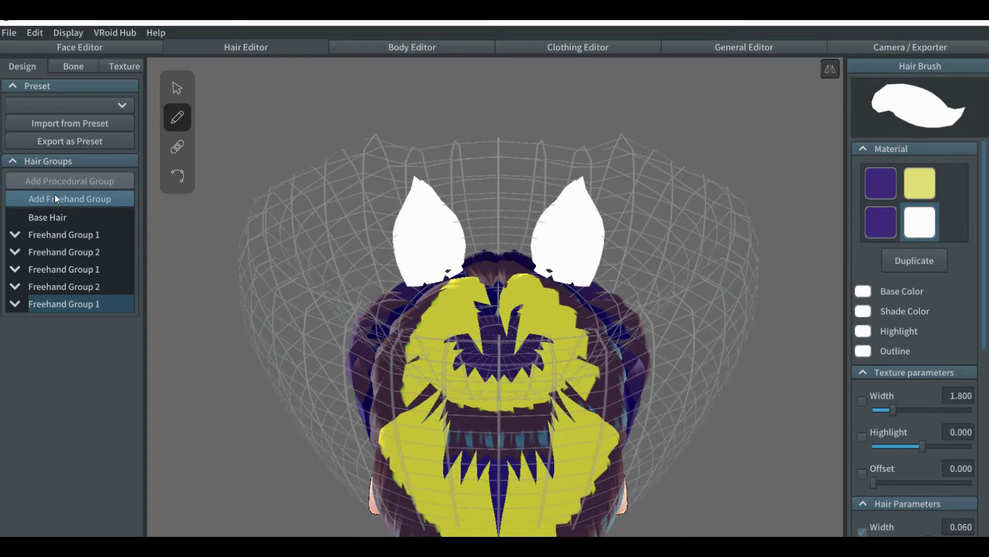
# Create Freehand Group 2 and ready the Brush with the dark purple hair material
pyautogui.click(54, 198)
pyautogui.click(175, 91)
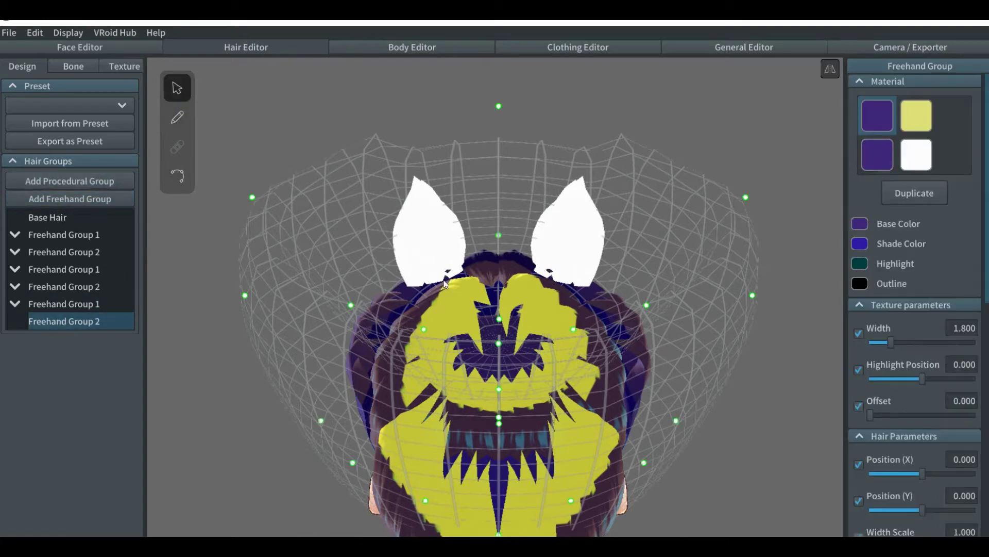
pyautogui.moveTo(358, 329)
pyautogui.mouseDown(button='right')
pyautogui.moveTo(370, 254)
pyautogui.moveTo(360, 262)
pyautogui.moveTo(412, 272)
pyautogui.mouseUp(button='right')
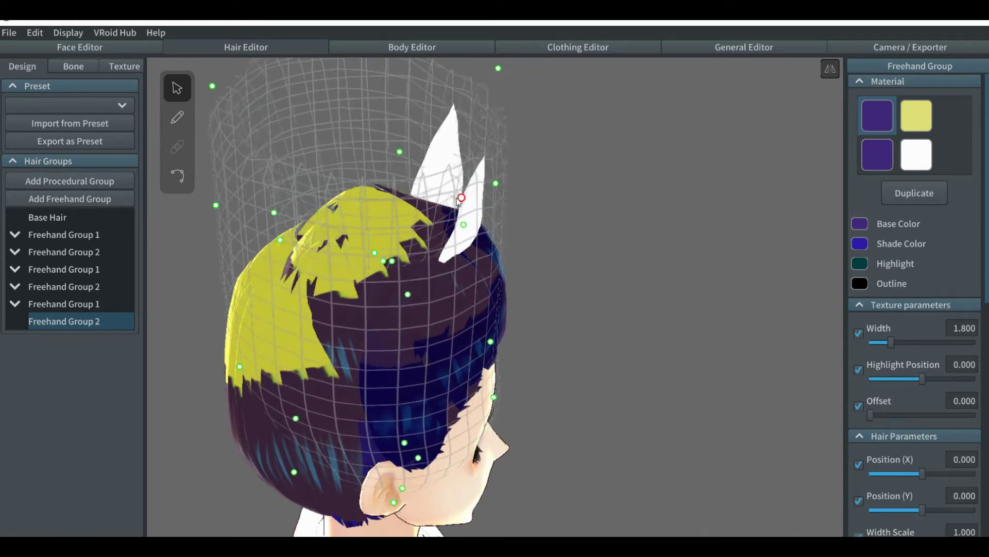
pyautogui.moveTo(456, 205); pyautogui.dragTo(449, 251, button='right')
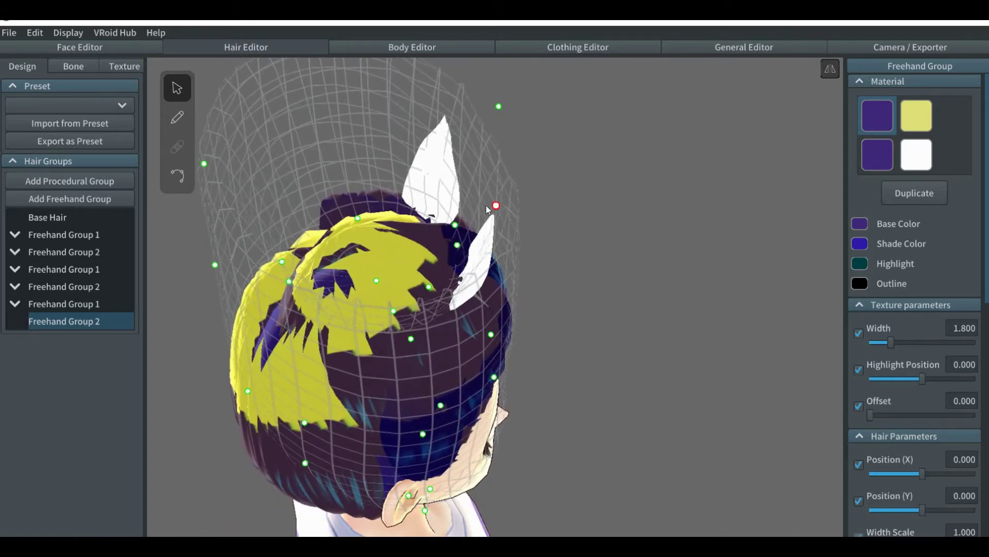
pyautogui.click(178, 117)
pyautogui.click(880, 222)
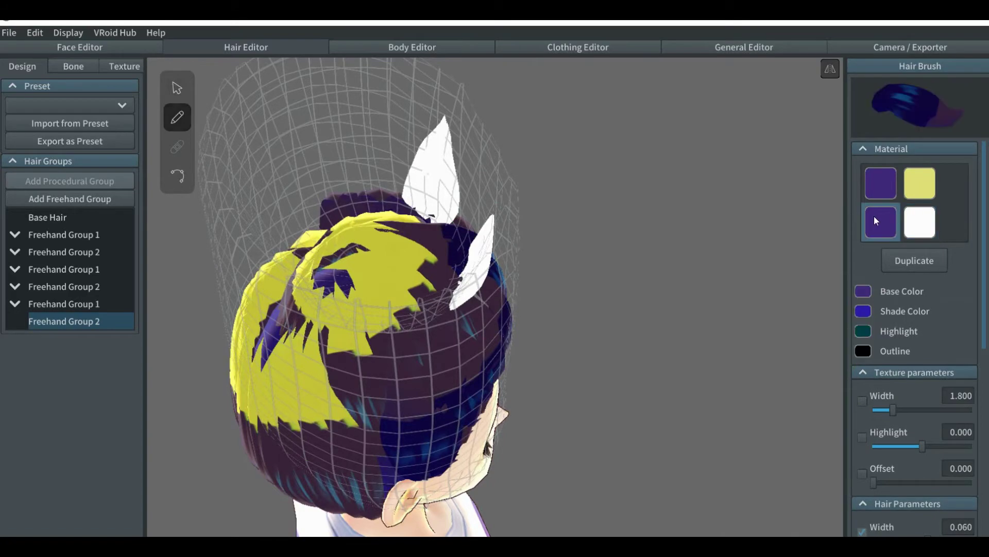
pyautogui.moveTo(773, 222)
pyautogui.mouseDown(button='right')
pyautogui.moveTo(576, 227)
pyautogui.moveTo(563, 215)
pyautogui.moveTo(635, 231)
pyautogui.mouseUp(button='right')
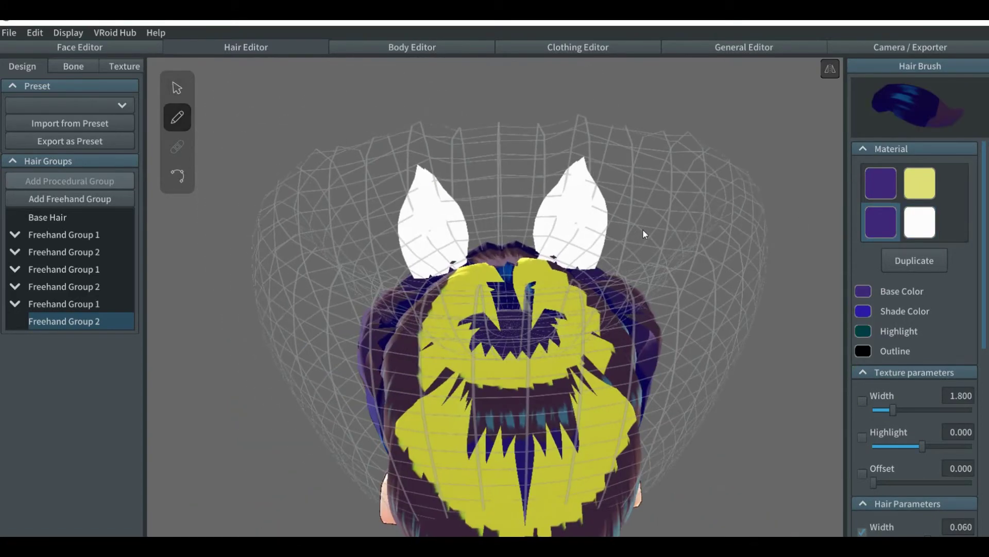
# Draw six mirrored dark purple strands around and over the white inner ears
pyautogui.moveTo(588, 272)
pyautogui.mouseDown()
pyautogui.moveTo(604, 212)
pyautogui.moveTo(587, 133)
pyautogui.mouseUp()
pyautogui.moveTo(540, 240); pyautogui.dragTo(591, 129)
pyautogui.moveTo(583, 253)
pyautogui.mouseDown()
pyautogui.moveTo(587, 156)
pyautogui.moveTo(529, 265)
pyautogui.moveTo(534, 277)
pyautogui.moveTo(588, 147)
pyautogui.mouseUp()
pyautogui.moveTo(570, 309); pyautogui.dragTo(578, 209)
pyautogui.moveTo(578, 210); pyautogui.dragTo(579, 220, button='right')
pyautogui.moveTo(561, 312)
pyautogui.mouseDown()
pyautogui.moveTo(591, 205)
pyautogui.moveTo(598, 211)
pyautogui.mouseUp()
pyautogui.moveTo(621, 264)
pyautogui.mouseDown(button='right')
pyautogui.moveTo(547, 269)
pyautogui.moveTo(527, 236)
pyautogui.moveTo(559, 254)
pyautogui.mouseUp(button='right')
# Reshape Hair 21's ear strands by pulling their control points up and down
pyautogui.click(174, 89)
pyautogui.moveTo(301, 236)
pyautogui.mouseDown(button='right')
pyautogui.moveTo(346, 244)
pyautogui.moveTo(348, 256)
pyautogui.mouseUp(button='right')
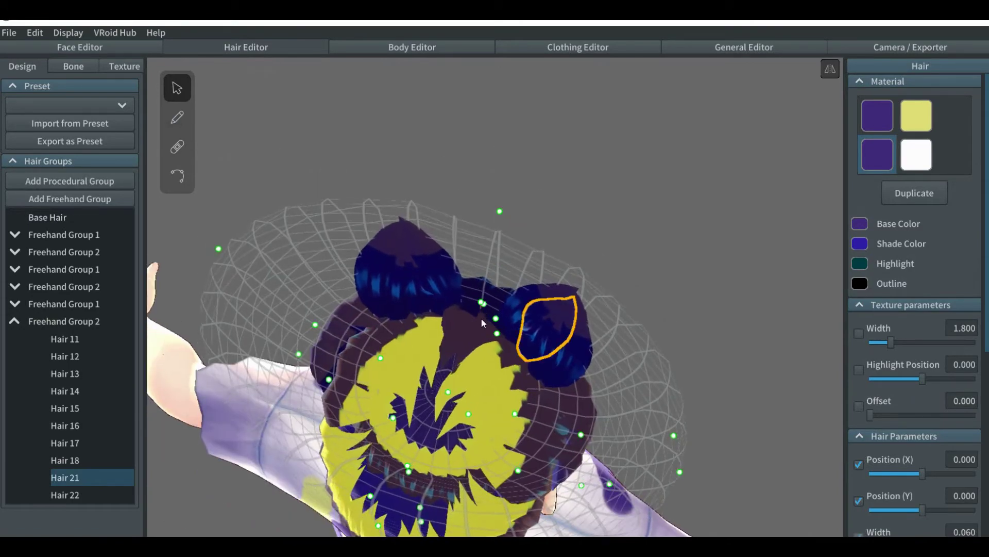
pyautogui.moveTo(481, 320); pyautogui.dragTo(427, 292, button='right')
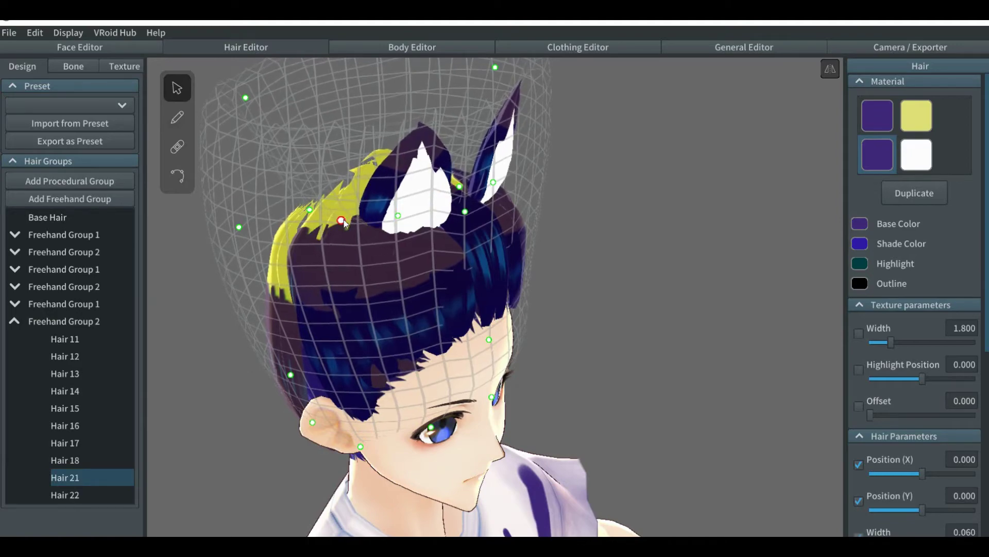
pyautogui.moveTo(343, 219); pyautogui.dragTo(347, 210)
pyautogui.moveTo(353, 236); pyautogui.dragTo(329, 309, button='right')
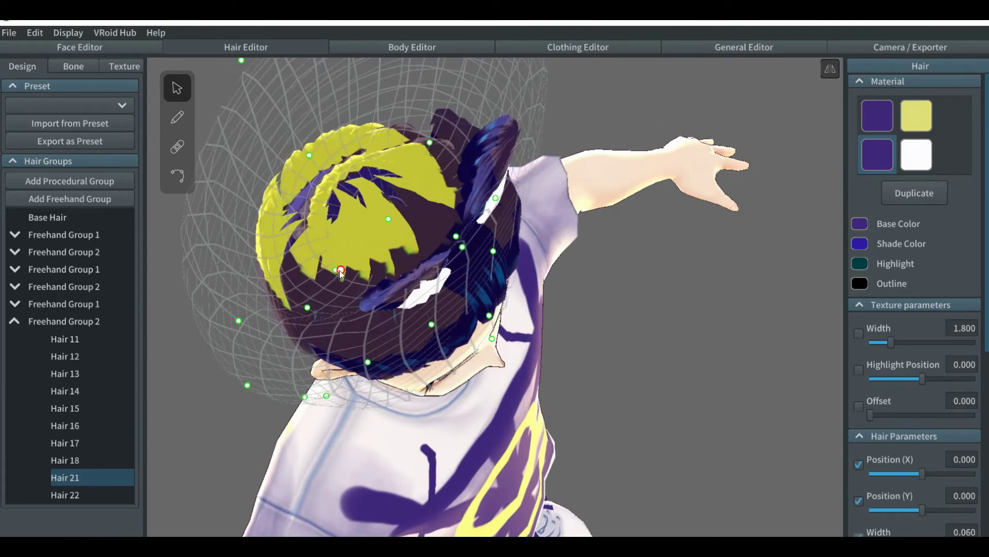
pyautogui.moveTo(337, 271); pyautogui.dragTo(337, 279)
pyautogui.moveTo(366, 299); pyautogui.dragTo(150, 186, button='right')
# Deselect Hair 21 and zoom out to frame the torso and arms
pyautogui.click(205, 267)
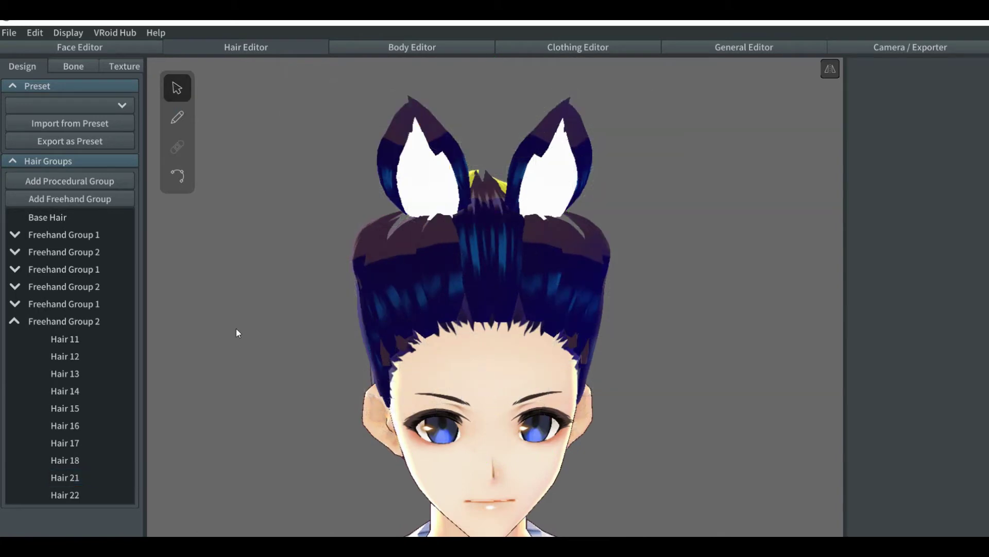
pyautogui.moveTo(237, 329); pyautogui.dragTo(292, 333, button='right')
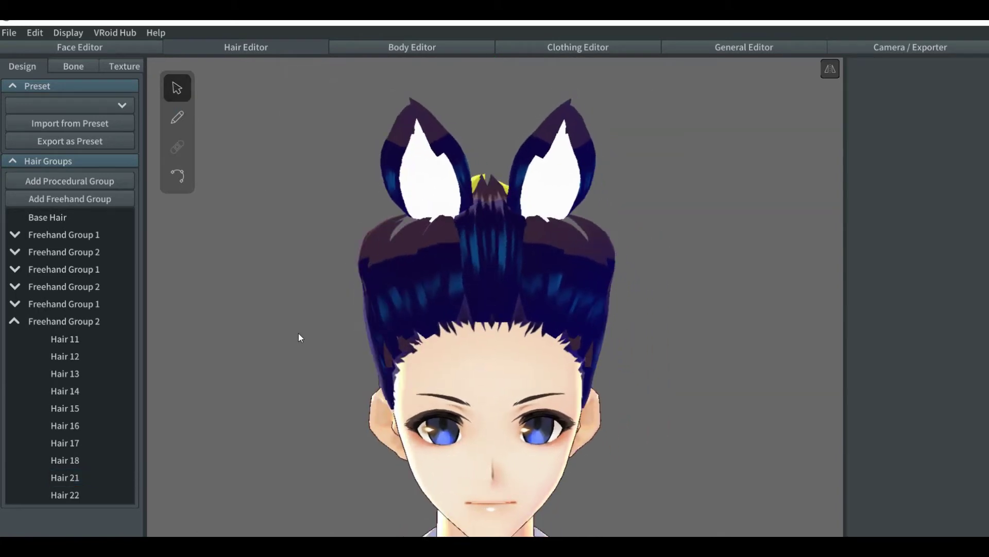
pyautogui.scroll(-5, 299, 335)
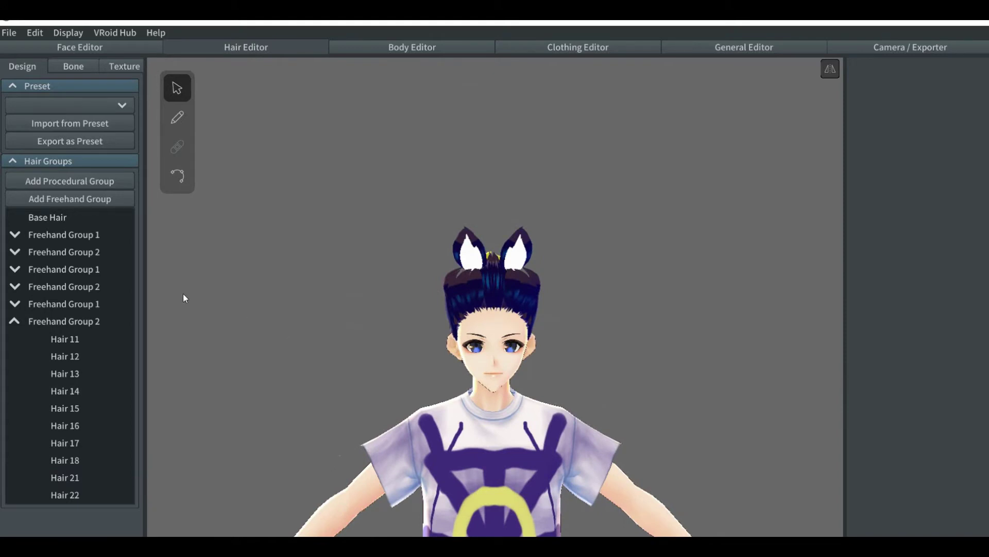
pyautogui.moveTo(286, 333); pyautogui.dragTo(295, 227, button='middle')
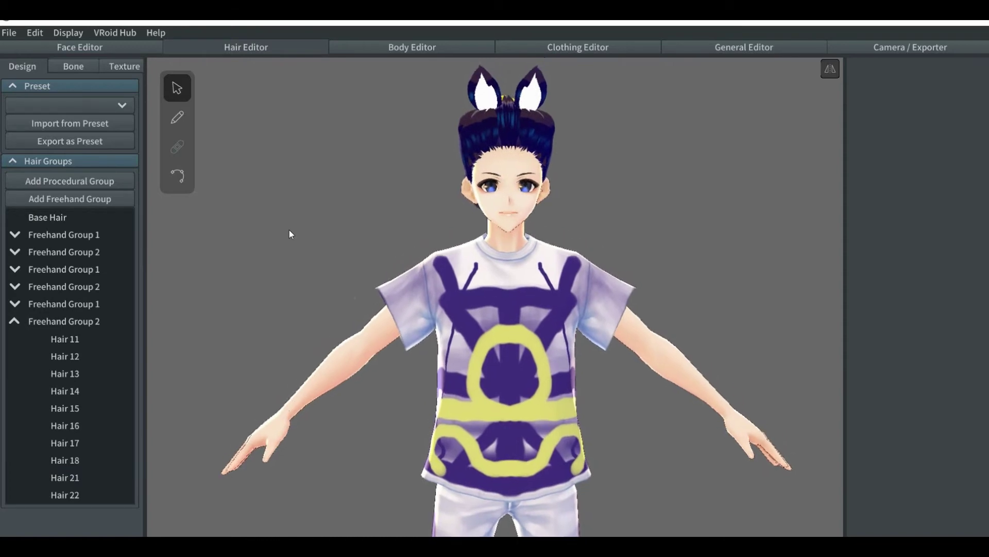
# Add Freehand Group 3 from the Base Hair group and frame the whole character
pyautogui.moveTo(47, 218)
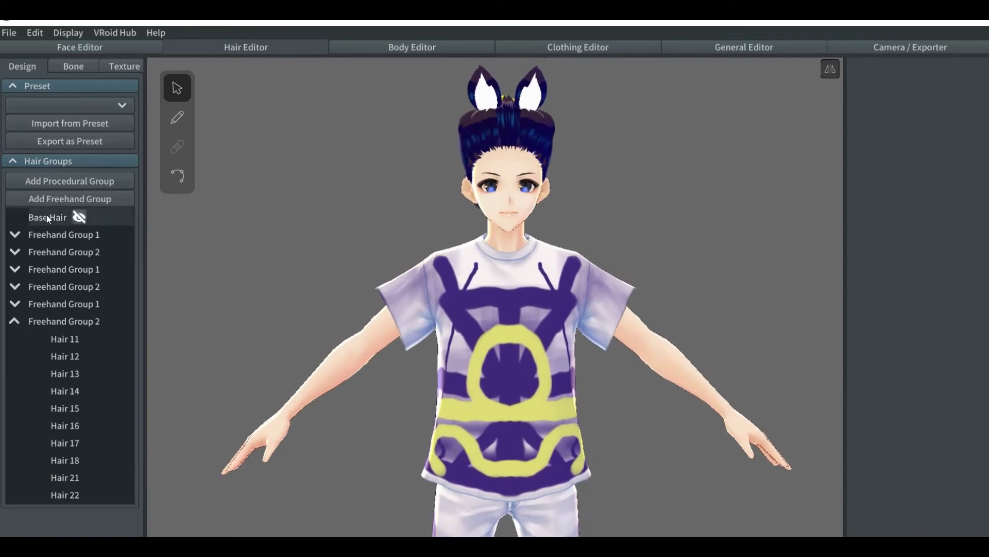
pyautogui.click(48, 218)
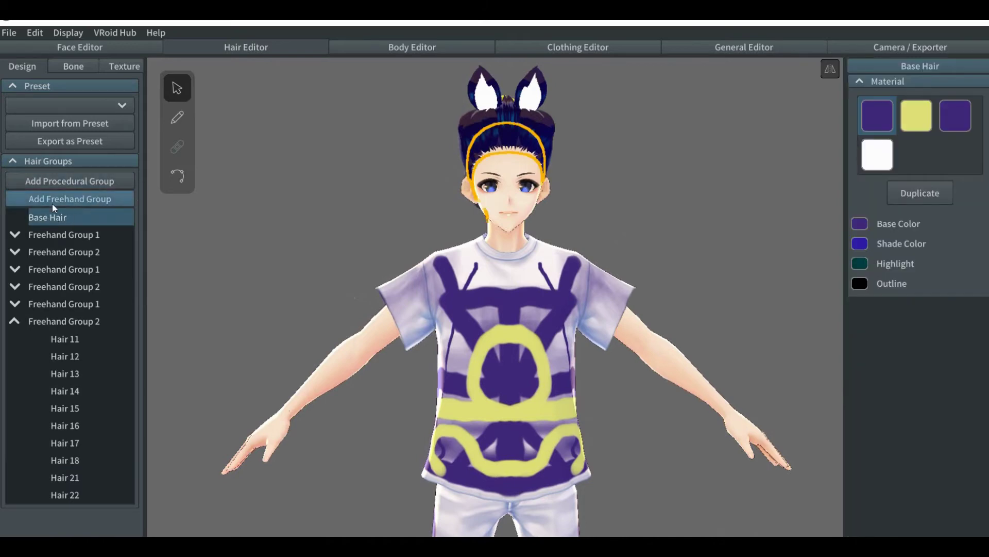
pyautogui.click(52, 203)
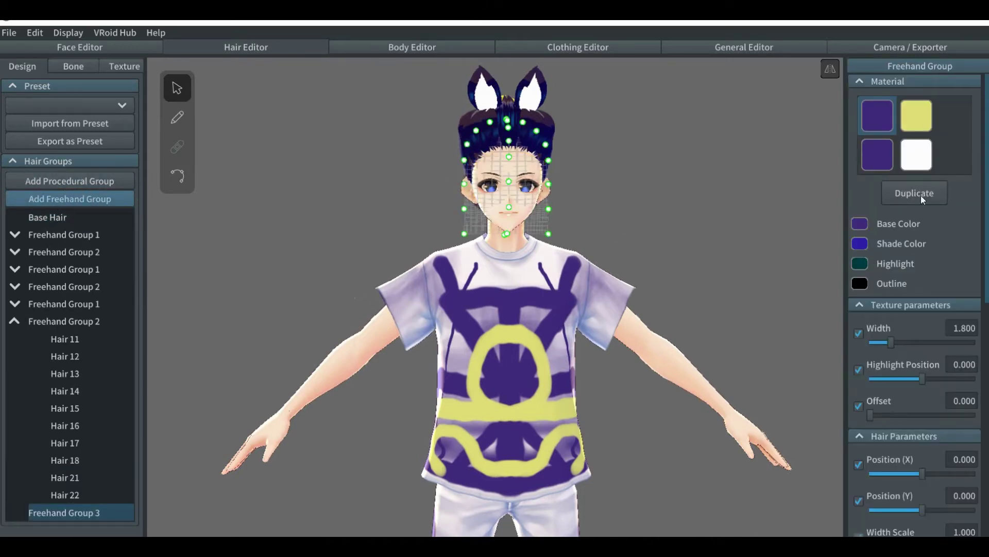
pyautogui.scroll(-4, 635, 242)
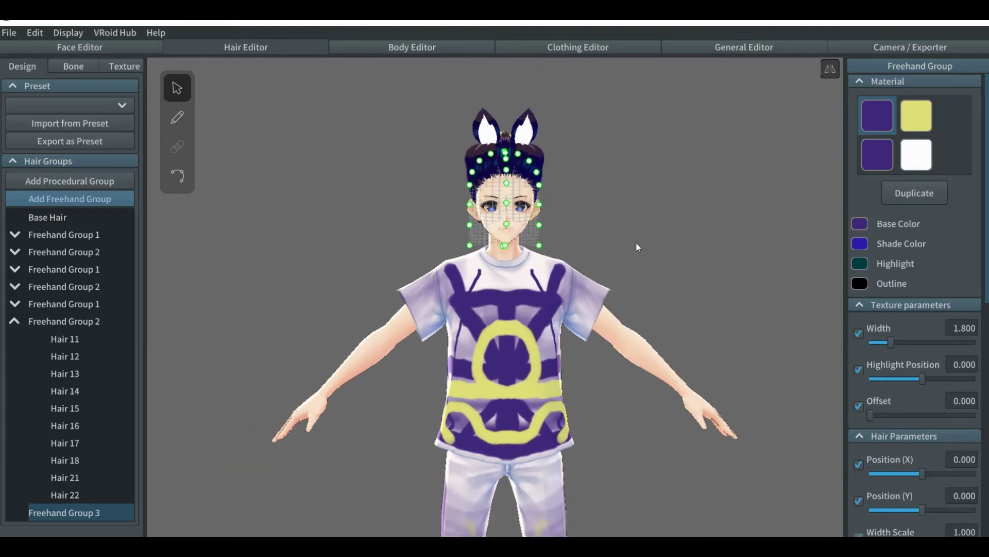
pyautogui.moveTo(624, 284); pyautogui.dragTo(617, 215, button='middle')
# Stretch the guide mesh down to the hands and widen its lower corners outward
pyautogui.moveTo(527, 179); pyautogui.dragTo(715, 351)
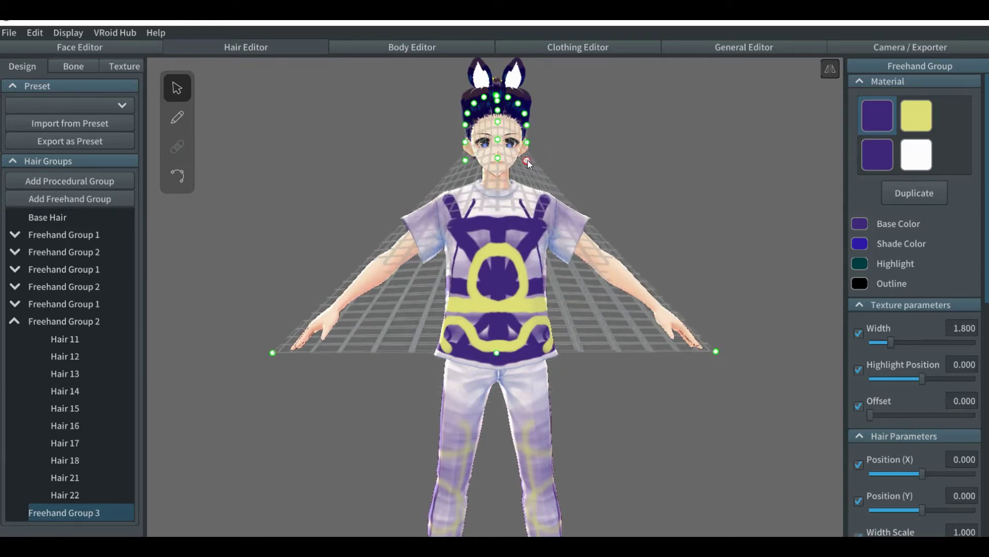
pyautogui.moveTo(527, 162); pyautogui.dragTo(677, 363)
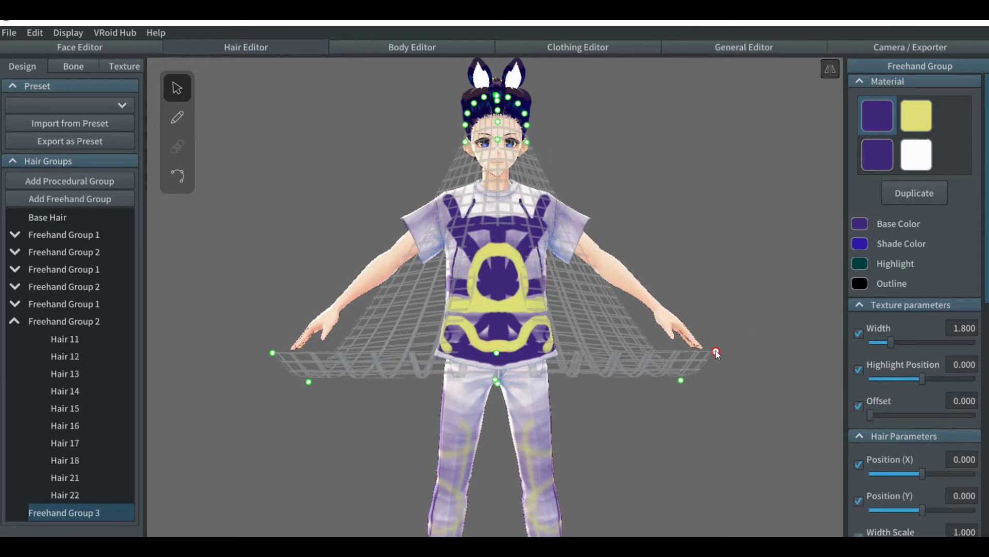
pyautogui.moveTo(717, 349); pyautogui.dragTo(730, 244)
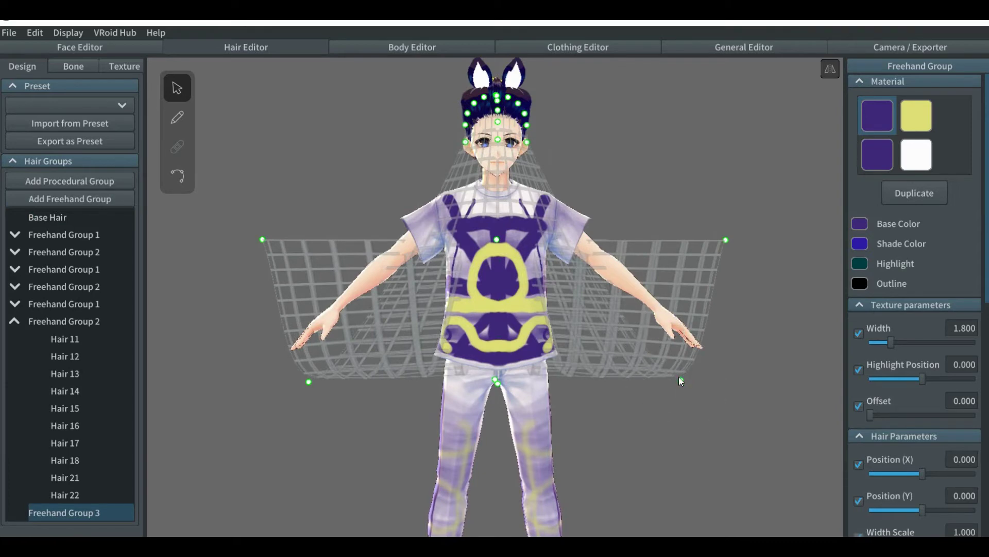
pyautogui.moveTo(682, 381); pyautogui.dragTo(694, 381)
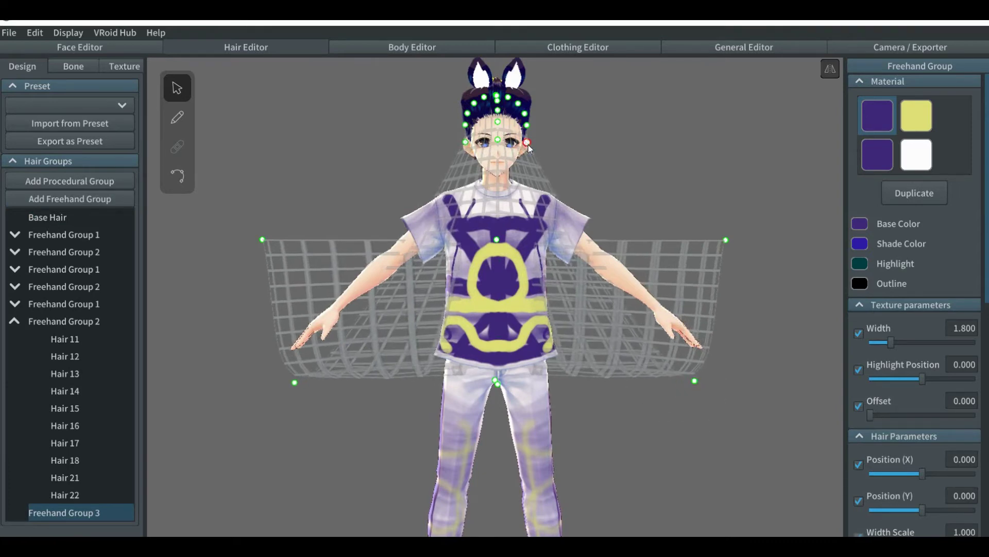
pyautogui.moveTo(528, 148); pyautogui.dragTo(639, 436)
# Move the guide mesh's head points down onto the shirt and leg level
pyautogui.moveTo(532, 162); pyautogui.dragTo(581, 461)
pyautogui.moveTo(525, 118); pyautogui.dragTo(551, 390)
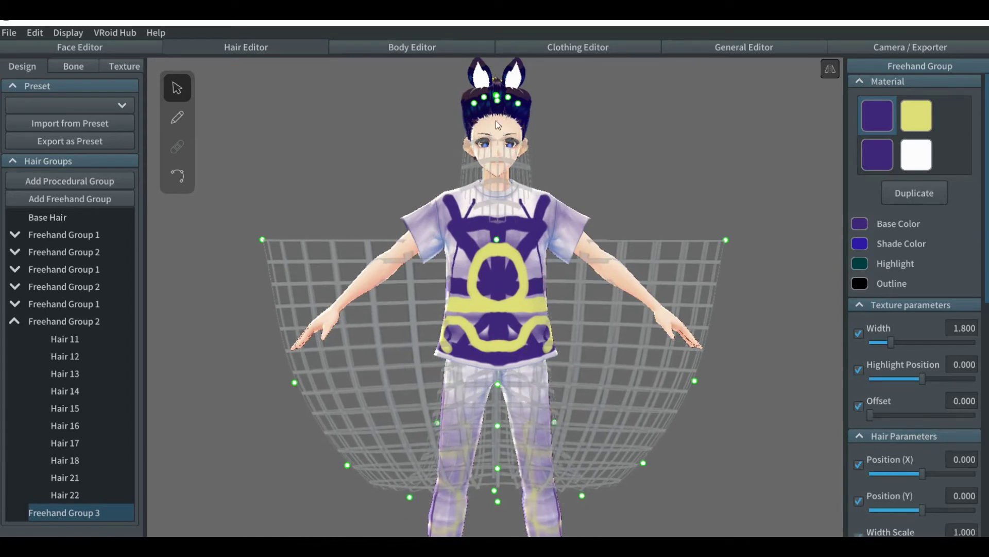
pyautogui.moveTo(520, 105); pyautogui.dragTo(549, 304)
pyautogui.moveTo(518, 133); pyautogui.dragTo(544, 249)
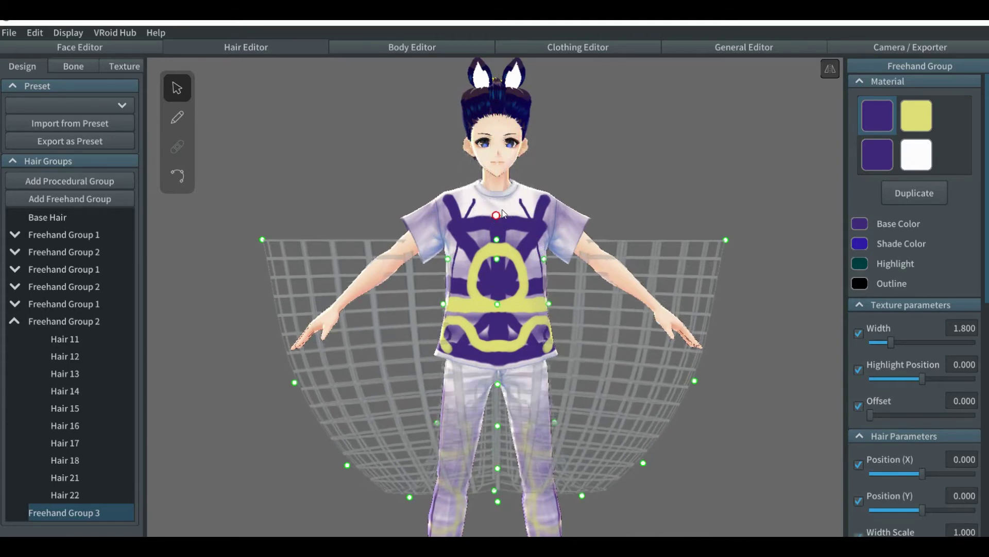
# From a side profile, pull the torso guide points outward behind the body
pyautogui.moveTo(613, 325); pyautogui.dragTo(544, 297)
pyautogui.moveTo(557, 260); pyautogui.dragTo(679, 286)
pyautogui.moveTo(555, 311); pyautogui.dragTo(620, 329)
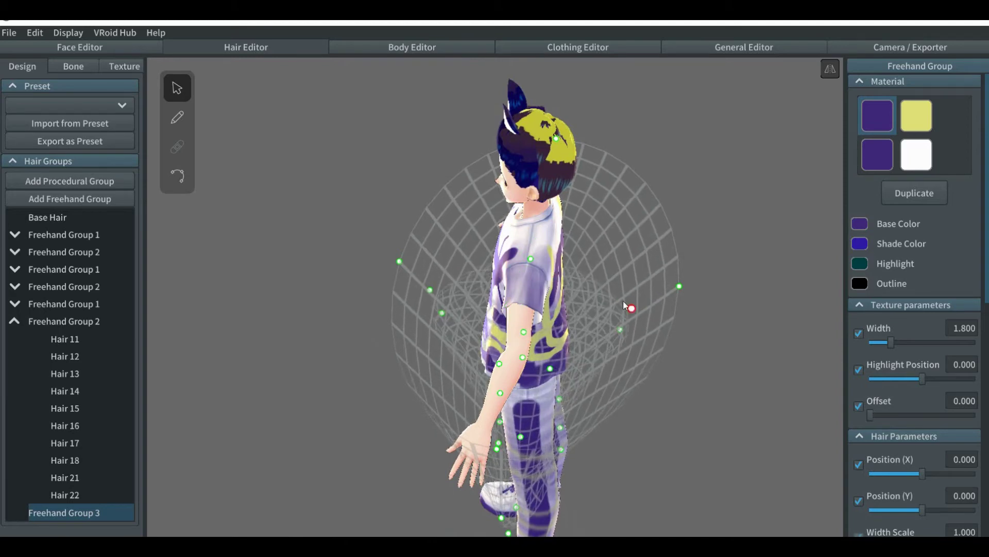
# Pull the knee-level, middle and bottom guide points outward so the cage flares at the bottom
pyautogui.moveTo(620, 329); pyautogui.dragTo(580, 320)
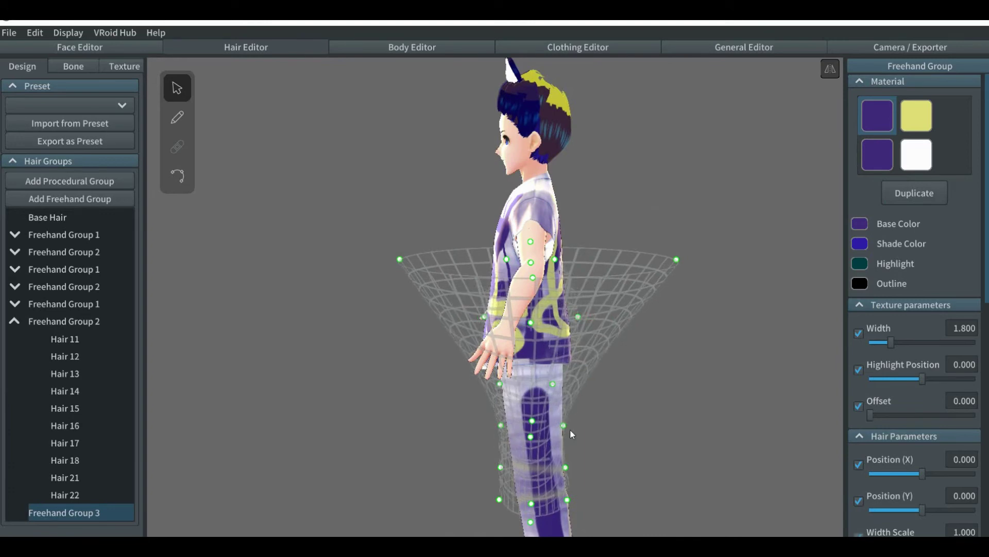
pyautogui.moveTo(565, 424); pyautogui.dragTo(594, 424)
pyautogui.moveTo(567, 500); pyautogui.dragTo(625, 467)
pyautogui.moveTo(552, 385); pyautogui.dragTo(664, 403)
pyautogui.moveTo(594, 423); pyautogui.dragTo(595, 379)
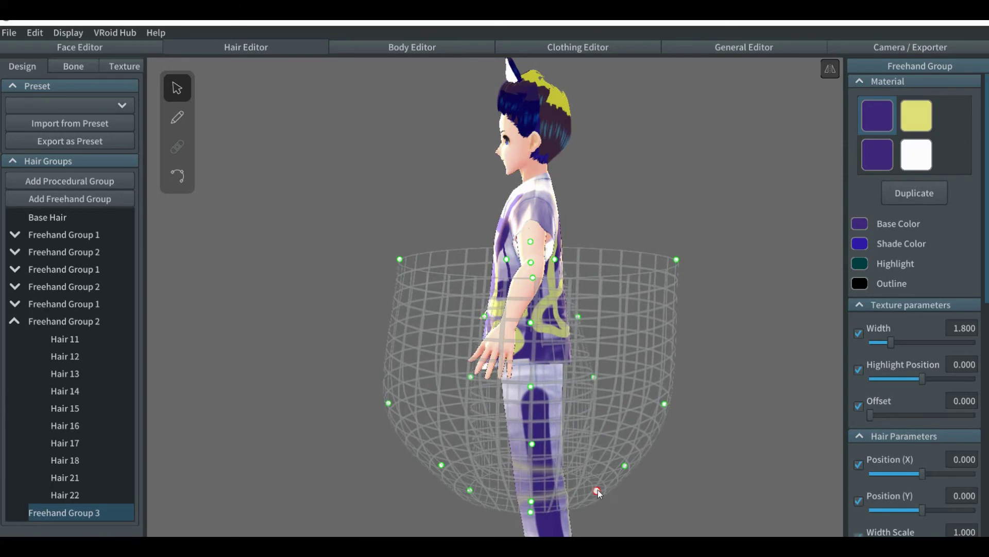
pyautogui.moveTo(597, 491); pyautogui.dragTo(660, 459)
# Brush dark purple strand Hair 23 down from behind the waist, undoing one stray stroke
pyautogui.click(176, 118)
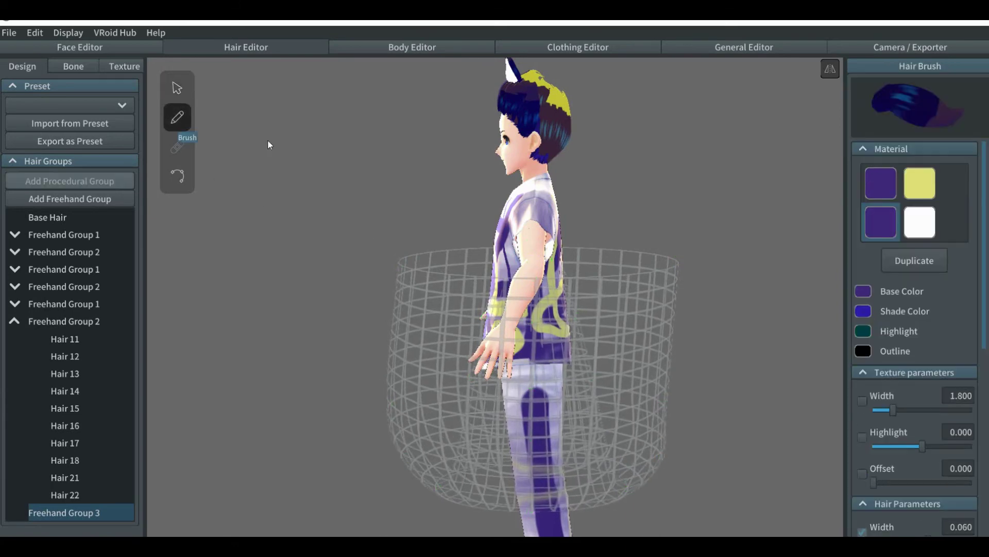
pyautogui.moveTo(538, 369); pyautogui.dragTo(491, 443, button='right')
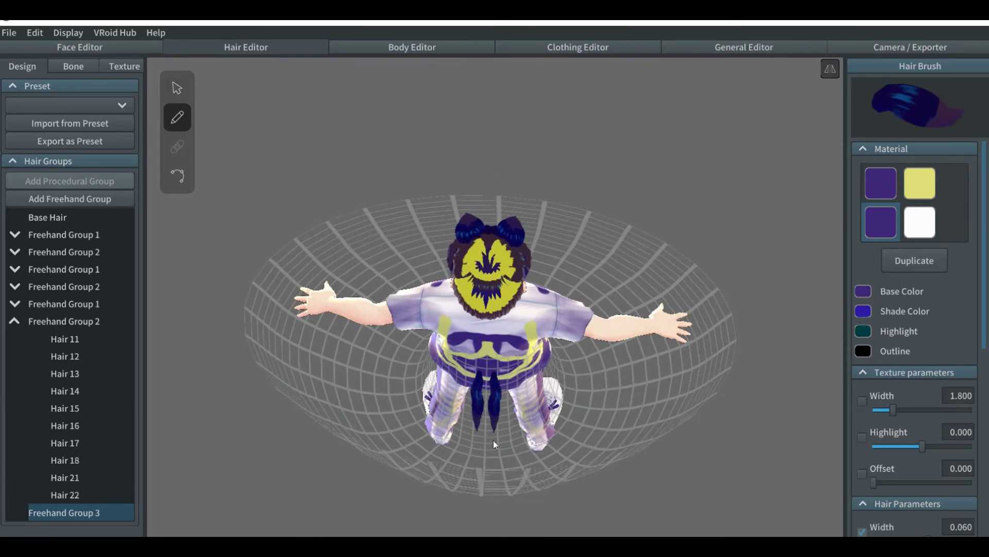
pyautogui.moveTo(493, 440); pyautogui.dragTo(493, 483)
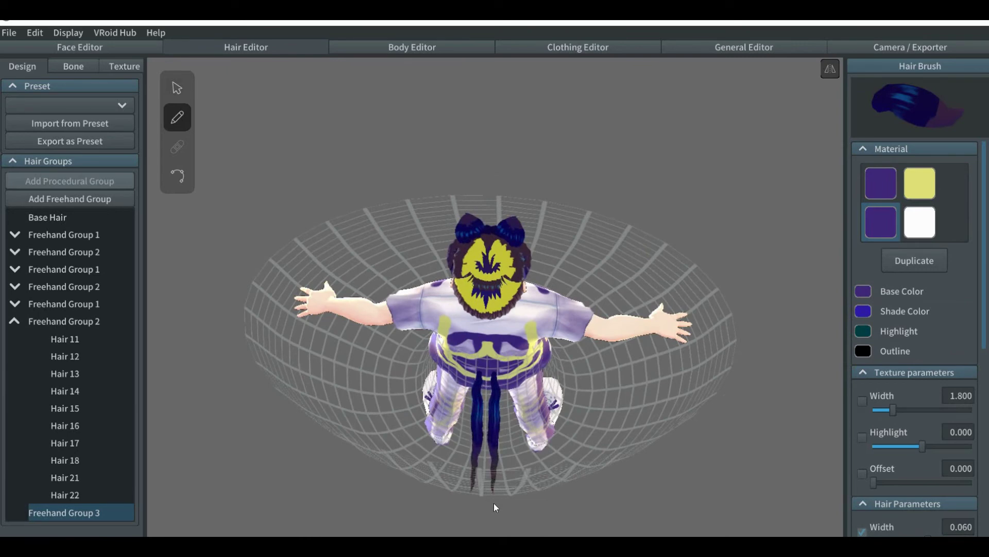
pyautogui.moveTo(525, 461)
pyautogui.mouseDown(button='right')
pyautogui.moveTo(527, 425)
pyautogui.moveTo(589, 449)
pyautogui.moveTo(588, 461)
pyautogui.moveTo(614, 312)
pyautogui.mouseUp(button='right')
pyautogui.moveTo(644, 298); pyautogui.dragTo(660, 279)
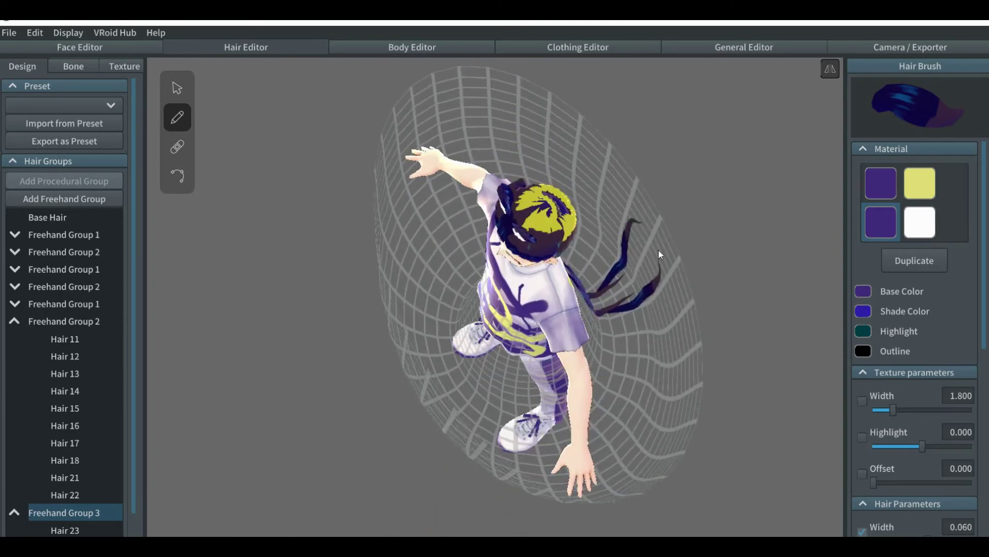
pyautogui.hotkey('ctrl', 'z')
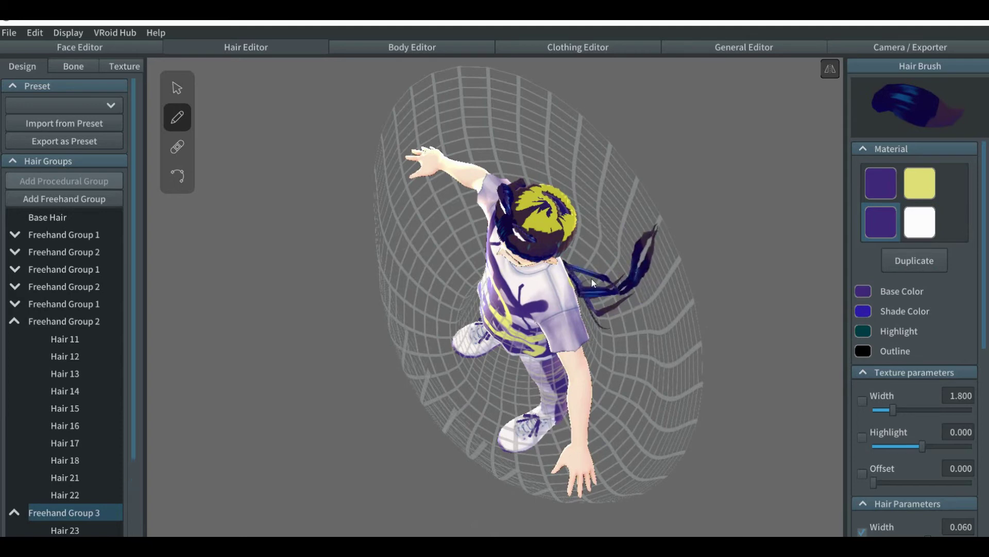
pyautogui.moveTo(595, 278); pyautogui.dragTo(571, 228, button='right')
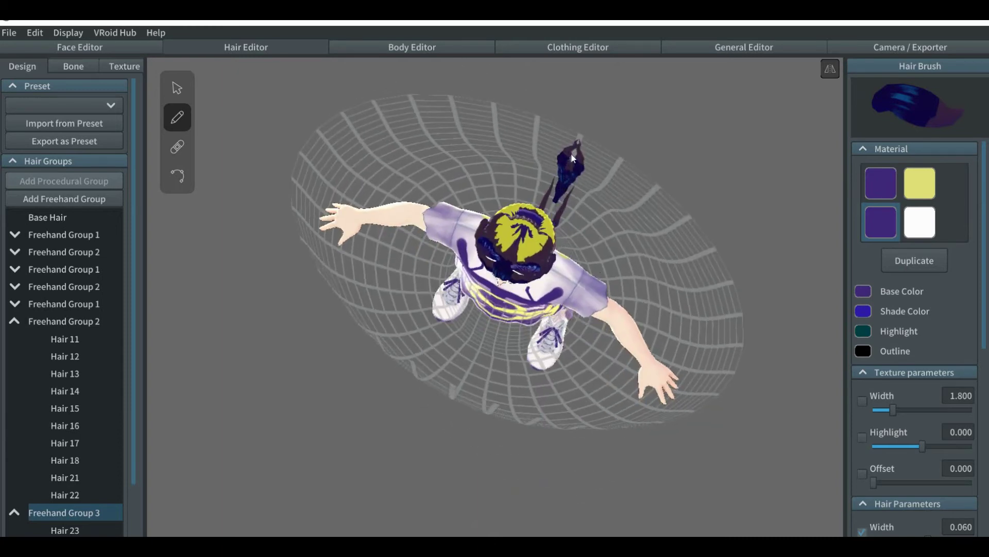
pyautogui.moveTo(564, 212); pyautogui.dragTo(486, 212, button='right')
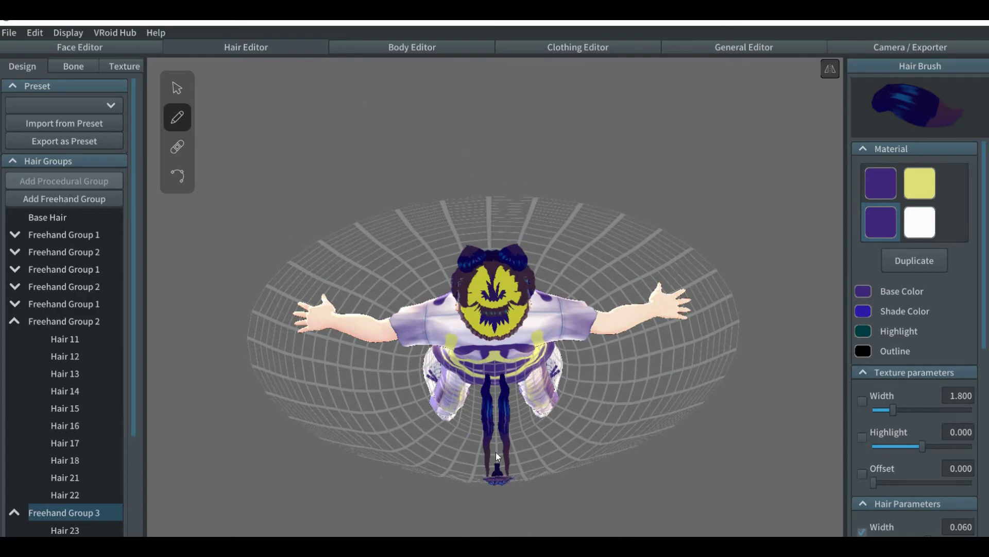
pyautogui.moveTo(496, 453); pyautogui.dragTo(536, 428, button='right')
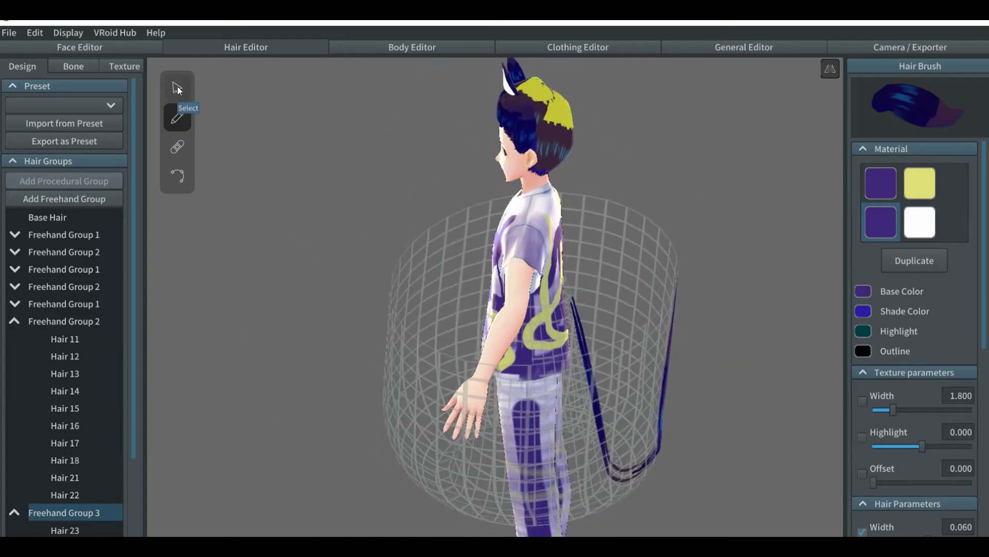
# Drag the tail strands' top, middle and lower control points into an outward curve behind the legs
pyautogui.click(178, 90)
pyautogui.moveTo(679, 273); pyautogui.dragTo(718, 278)
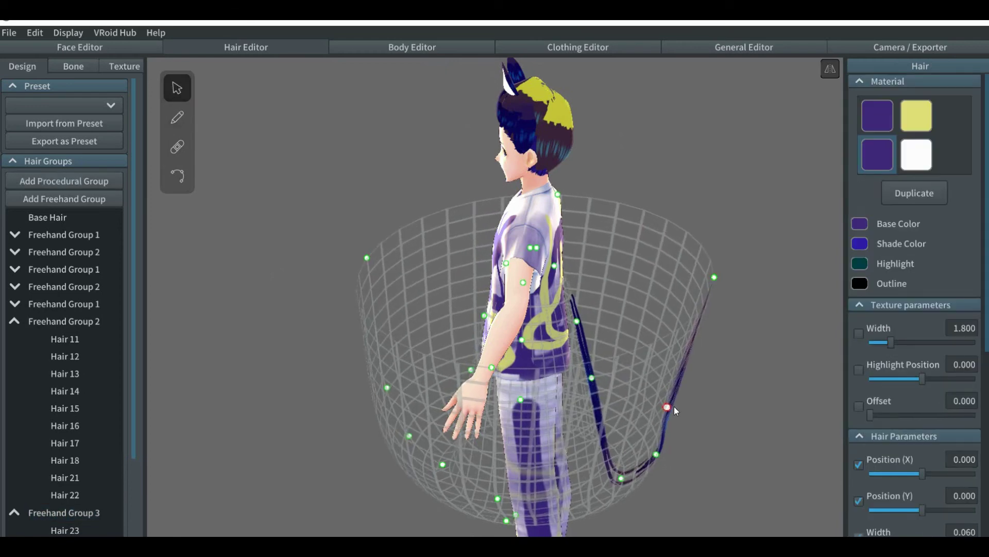
pyautogui.moveTo(674, 408); pyautogui.dragTo(678, 409)
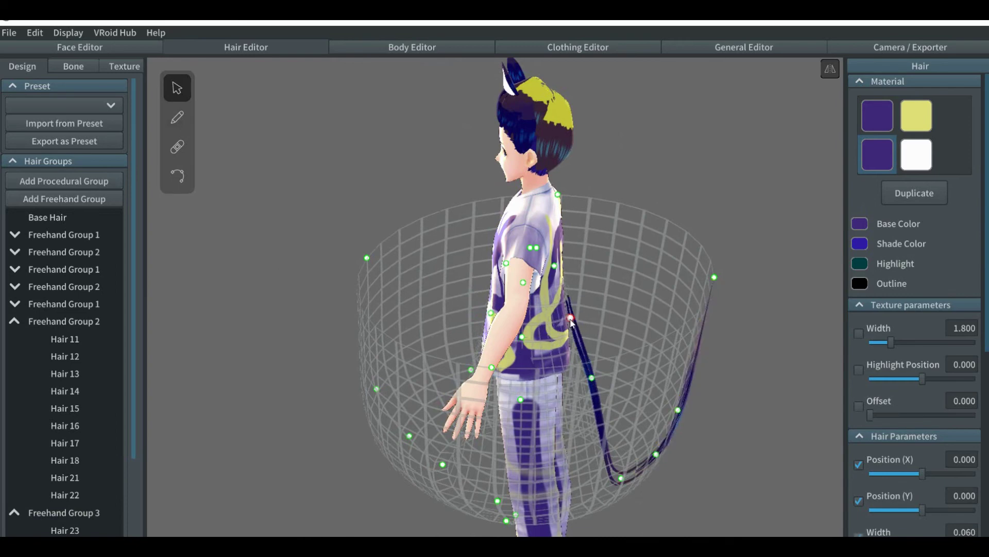
pyautogui.moveTo(555, 266); pyautogui.dragTo(556, 300)
pyautogui.moveTo(592, 377); pyautogui.dragTo(579, 385)
pyautogui.moveTo(657, 453); pyautogui.dragTo(674, 460)
pyautogui.moveTo(678, 407); pyautogui.dragTo(694, 410)
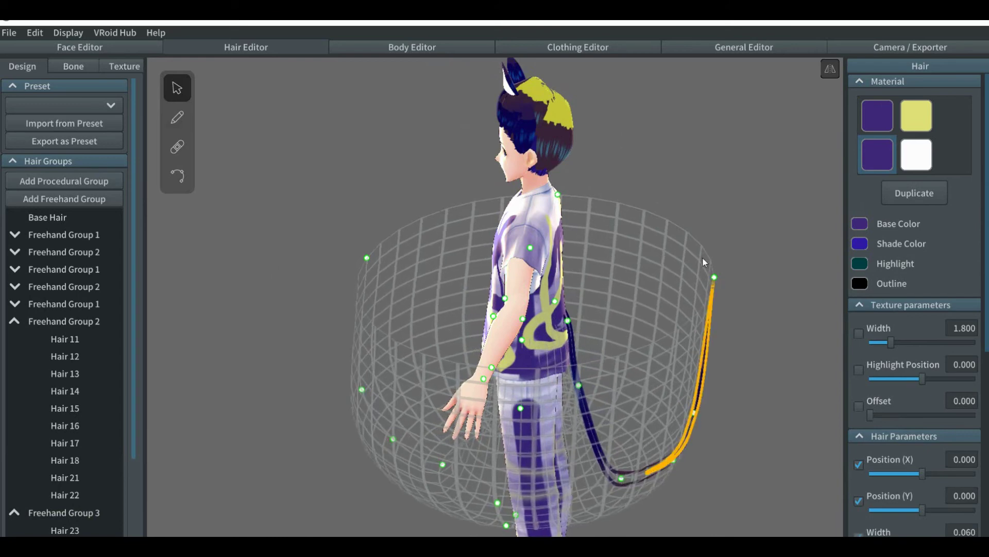
pyautogui.moveTo(715, 276); pyautogui.dragTo(734, 285)
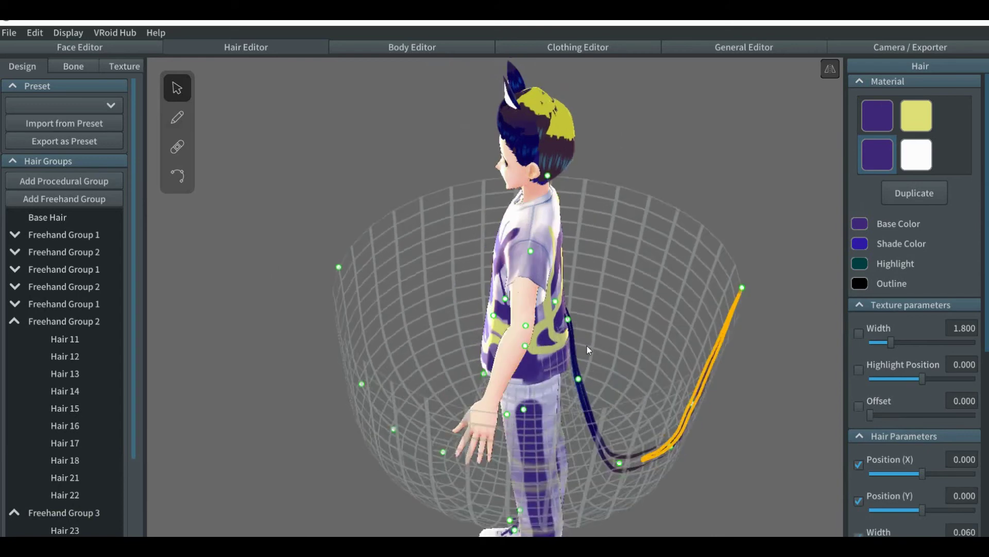
pyautogui.moveTo(587, 345); pyautogui.dragTo(248, 218, button='right')
# Brush one more dark strand down the back from the waist
pyautogui.click(177, 117)
pyautogui.moveTo(288, 288)
pyautogui.mouseDown(button='right')
pyautogui.moveTo(342, 354)
pyautogui.moveTo(477, 377)
pyautogui.mouseUp(button='right')
pyautogui.moveTo(476, 378); pyautogui.dragTo(467, 504)
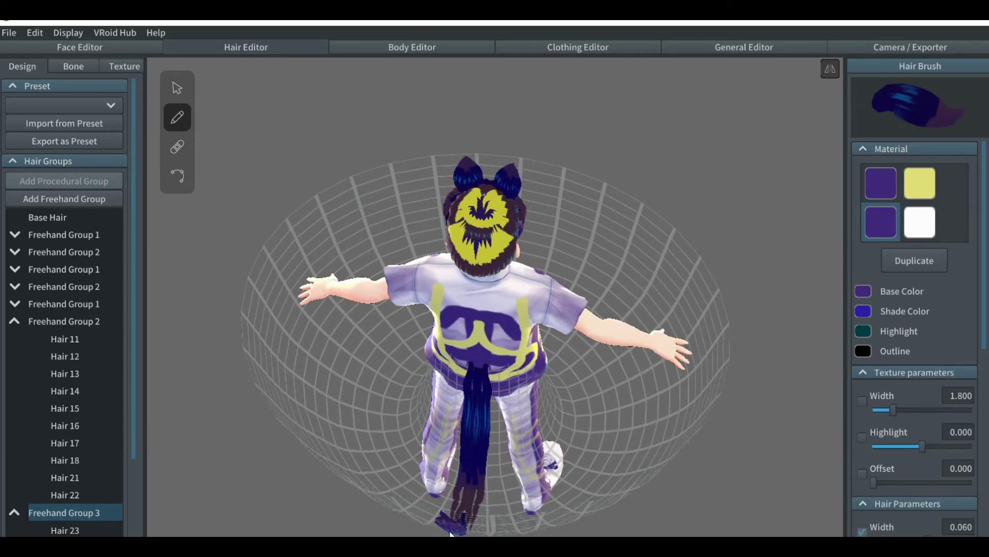
# Complete the back strand, raise and widen the guide bowl to head height, then deselect
pyautogui.moveTo(428, 472)
pyautogui.mouseDown(button='right')
pyautogui.moveTo(495, 479)
pyautogui.moveTo(557, 412)
pyautogui.mouseUp(button='right')
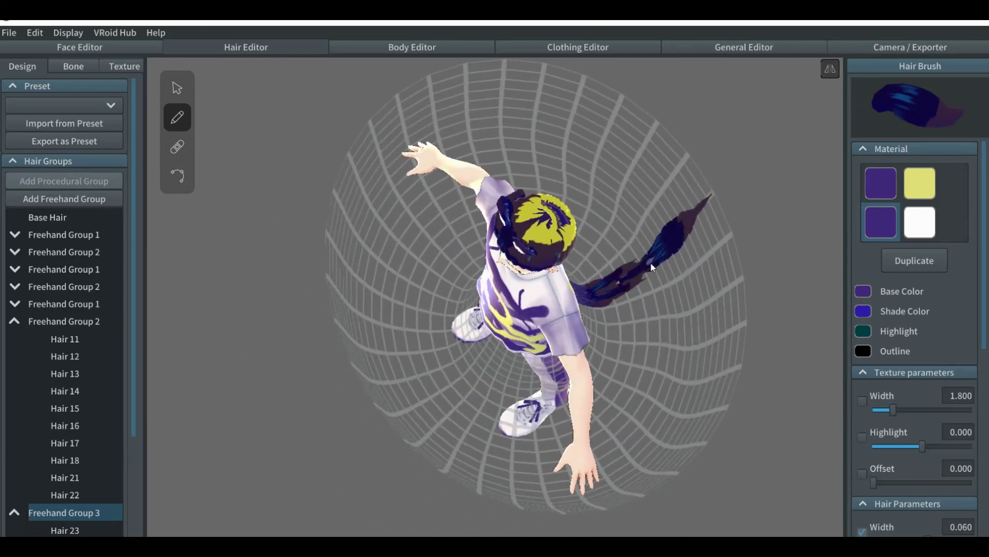
pyautogui.moveTo(575, 338); pyautogui.dragTo(602, 303, button='right')
pyautogui.click(177, 88)
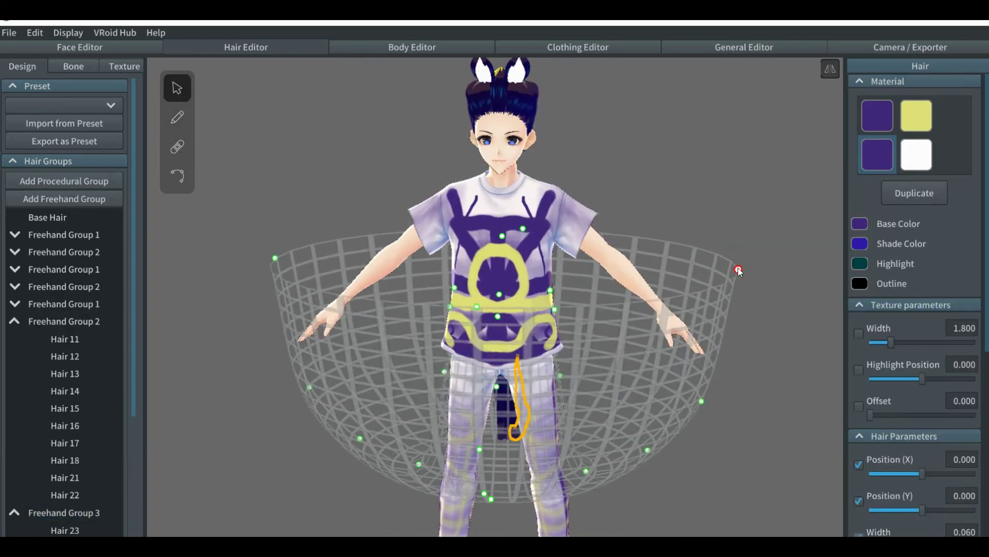
pyautogui.moveTo(738, 268); pyautogui.dragTo(819, 183)
pyautogui.moveTo(703, 401); pyautogui.dragTo(729, 339)
pyautogui.click(285, 383)
pyautogui.moveTo(286, 382); pyautogui.dragTo(302, 423, button='right')
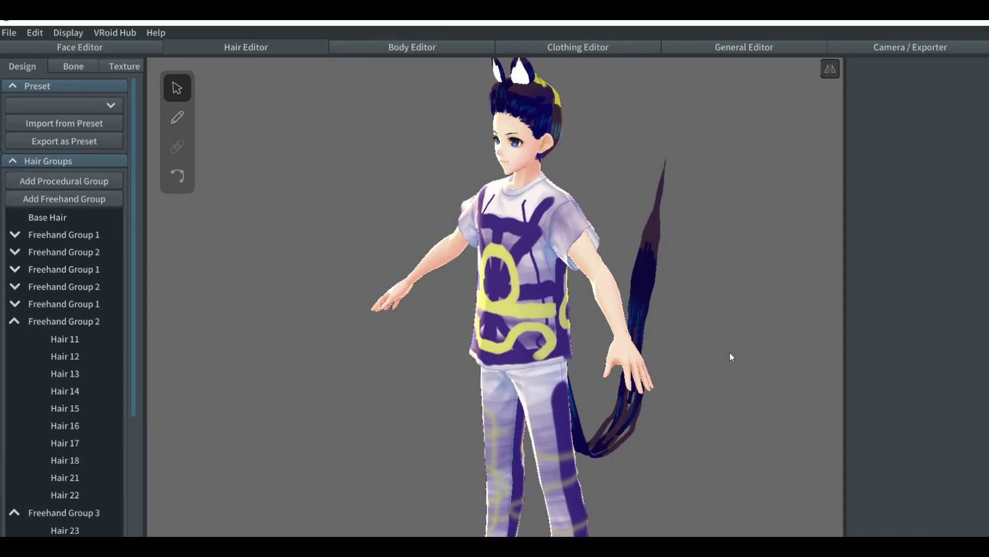
pyautogui.moveTo(697, 279); pyautogui.dragTo(664, 277, button='right')
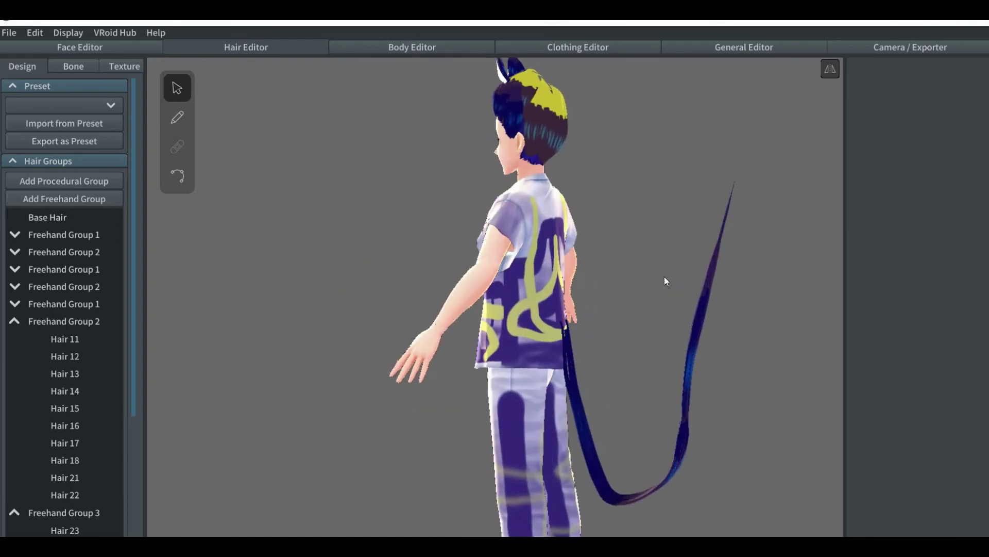